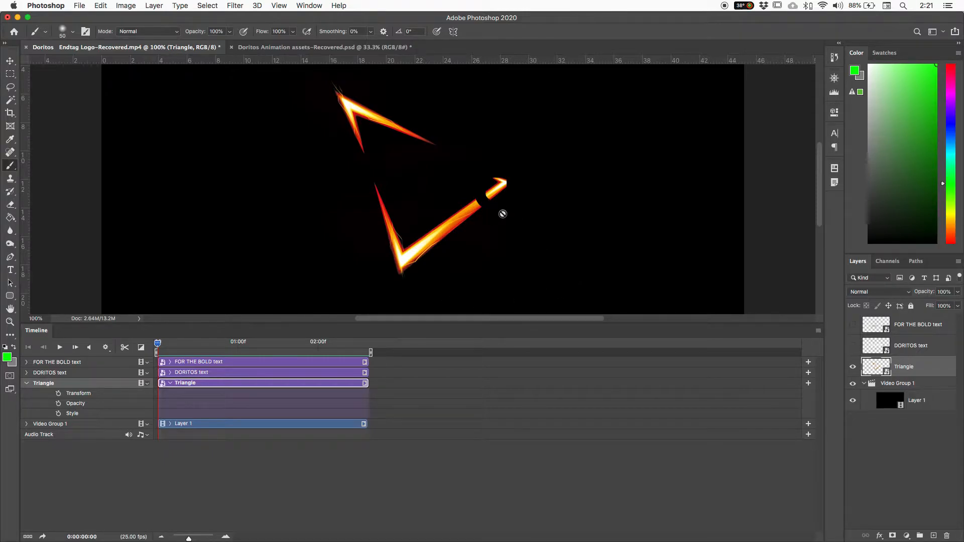
Step: Activate the Polygonal Lasso tool for selecting the upper corner of the flaming triangle on the Triangle layer
click(853, 366)
click(852, 366)
click(10, 86)
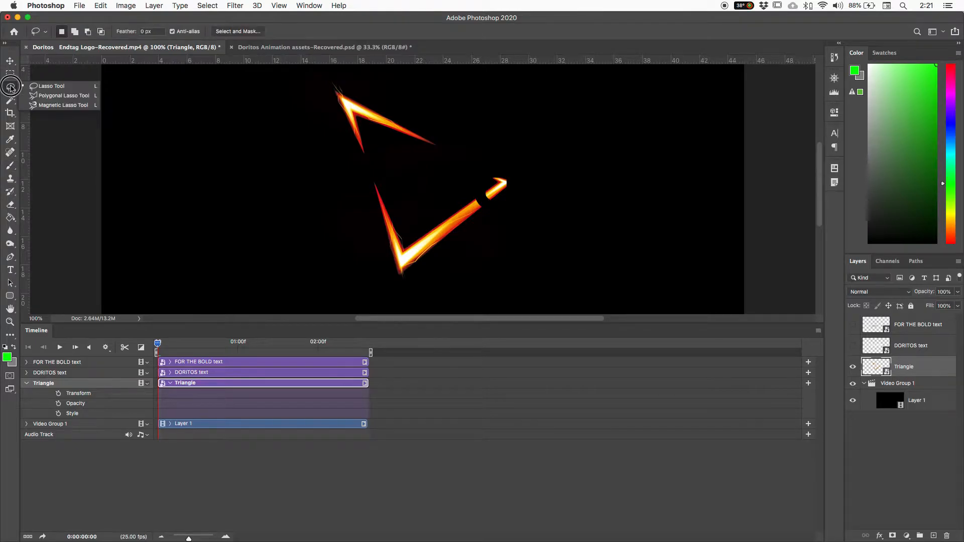
click(44, 95)
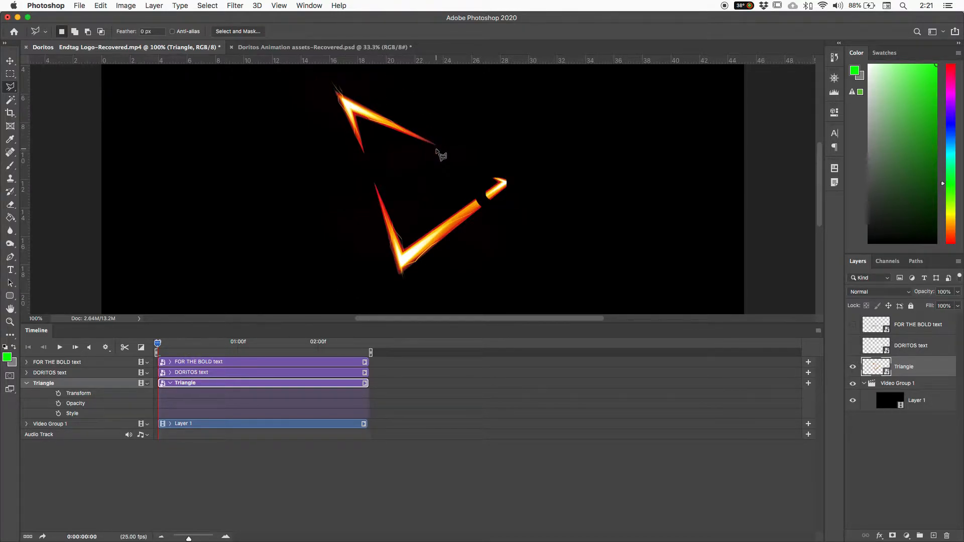
key(super+equal)
drag(434, 146, 549, 265)
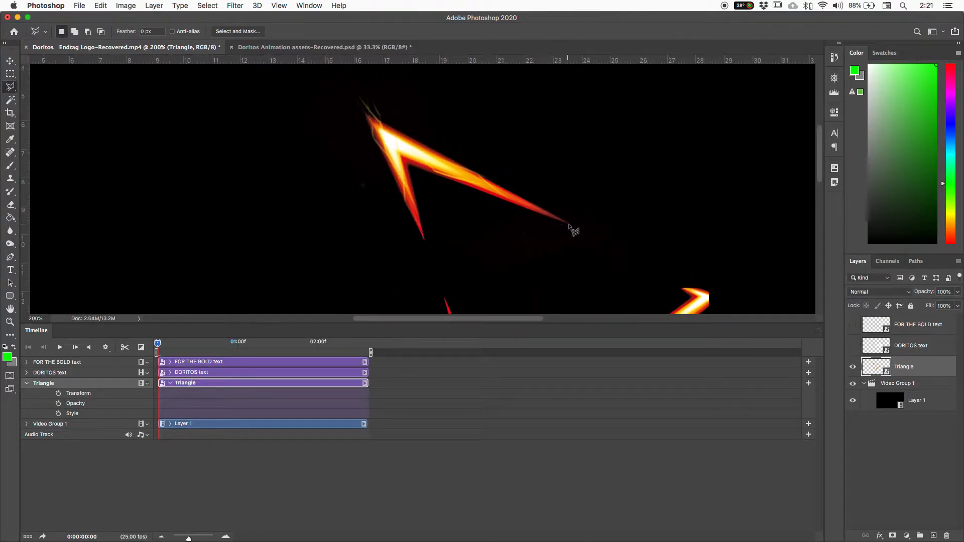
mouse_move(454, 161)
mouse_down()
mouse_move(443, 161)
mouse_move(449, 175)
mouse_move(435, 161)
mouse_up()
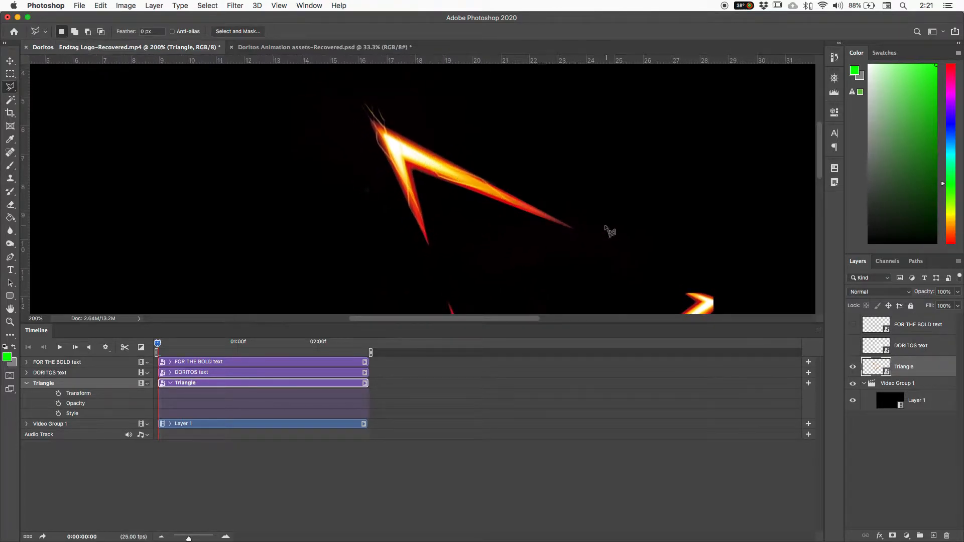
click(571, 230)
click(316, 133)
click(317, 84)
click(382, 65)
click(528, 137)
click(617, 229)
double_click(595, 238)
key(super+d)
Step: Outline the triangle's upper diagonal stroke on the Triangle layer with a closed polygonal selection
click(572, 229)
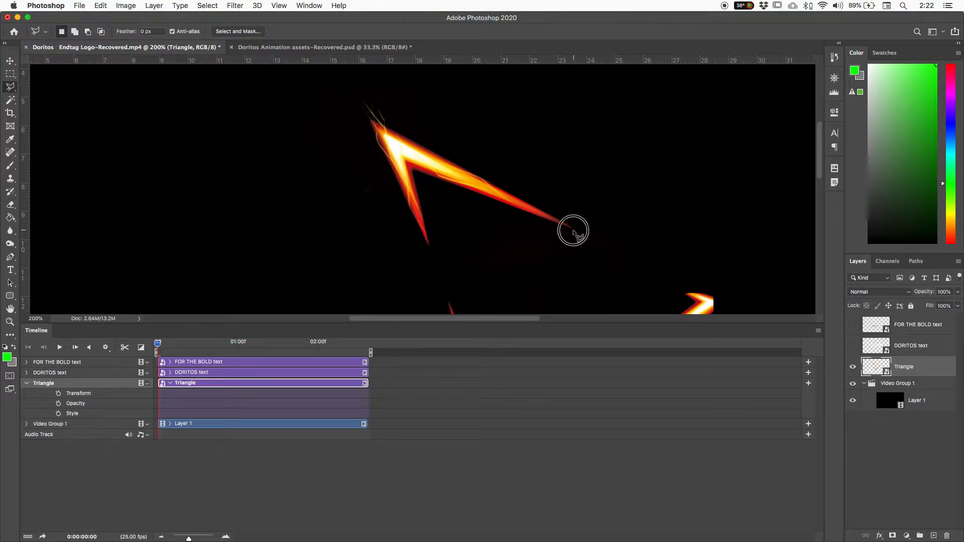
click(329, 138)
click(308, 60)
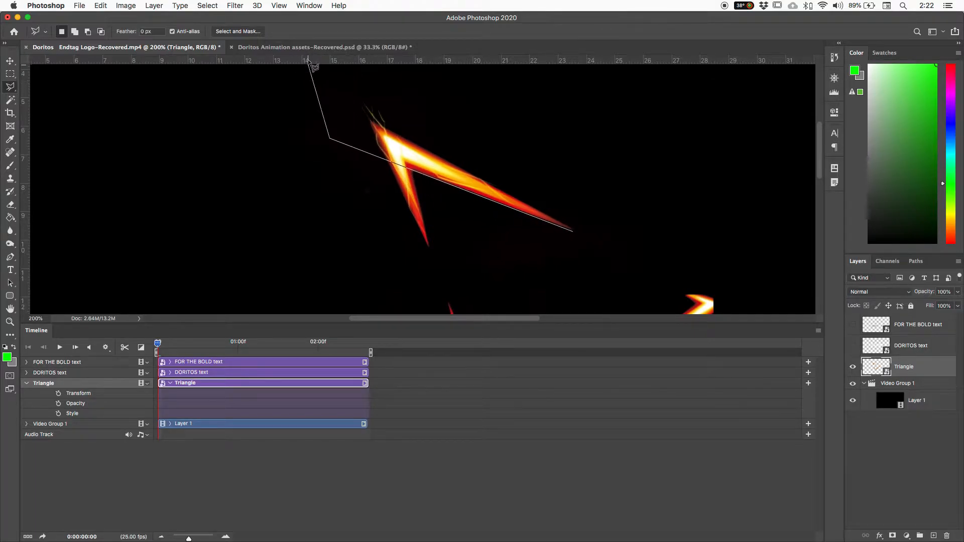
click(415, 86)
click(602, 206)
click(615, 242)
click(596, 246)
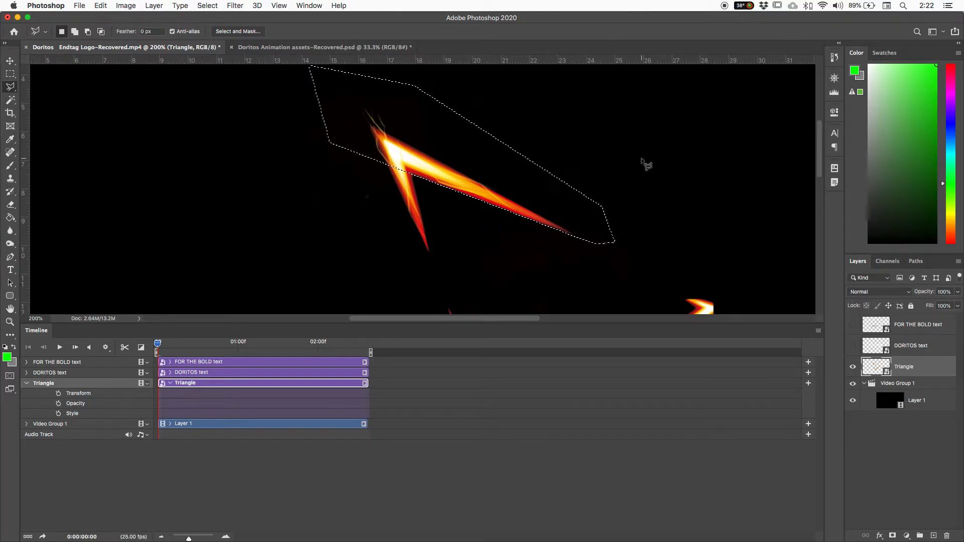
scroll(507, 250, up, 1)
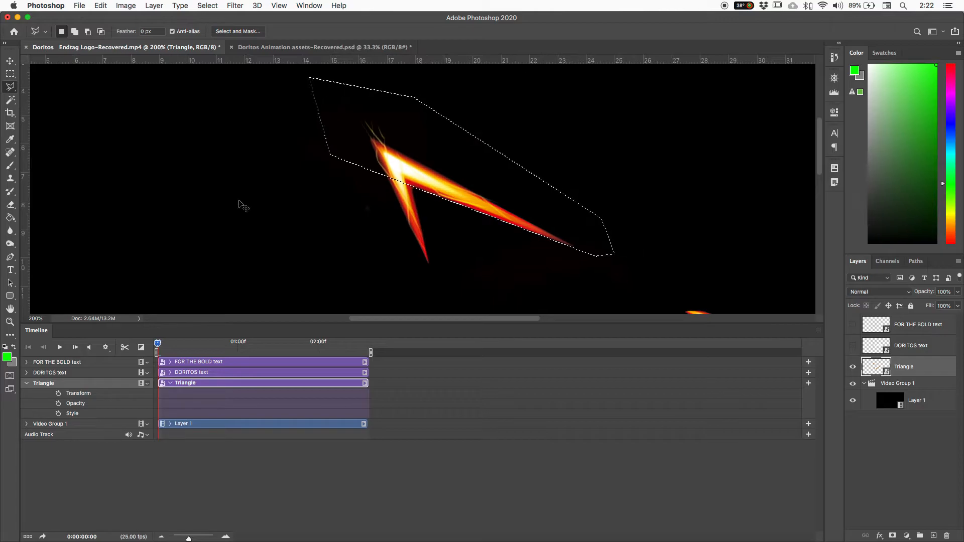
key(super+v)
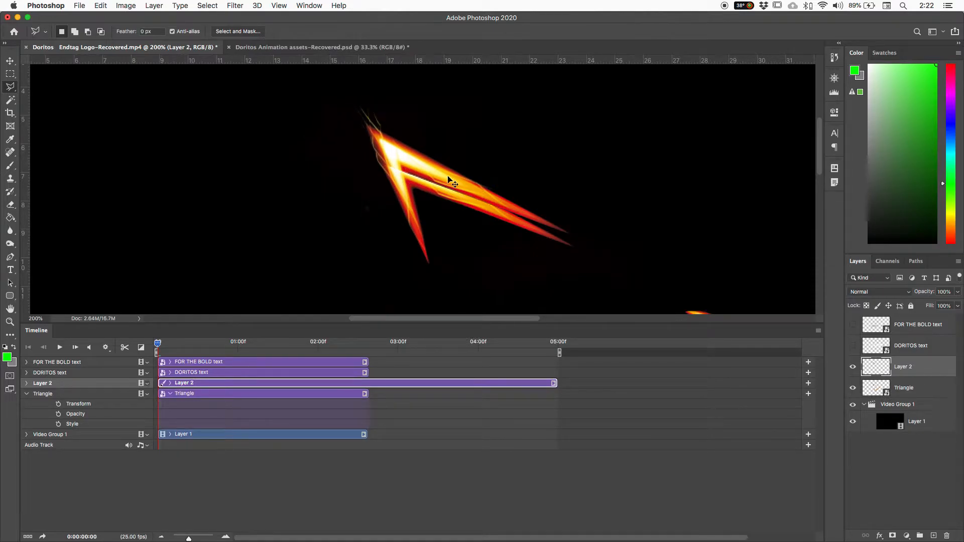
key(super+z)
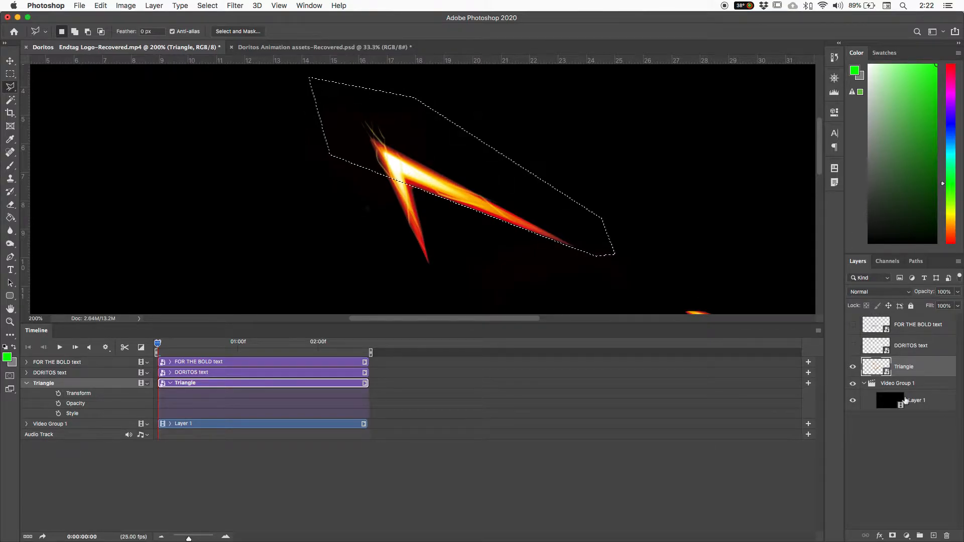
Step: Copy the selected upper stroke in place to a new layer, hide the Triangle layer and keep the copy active
key(super+j)
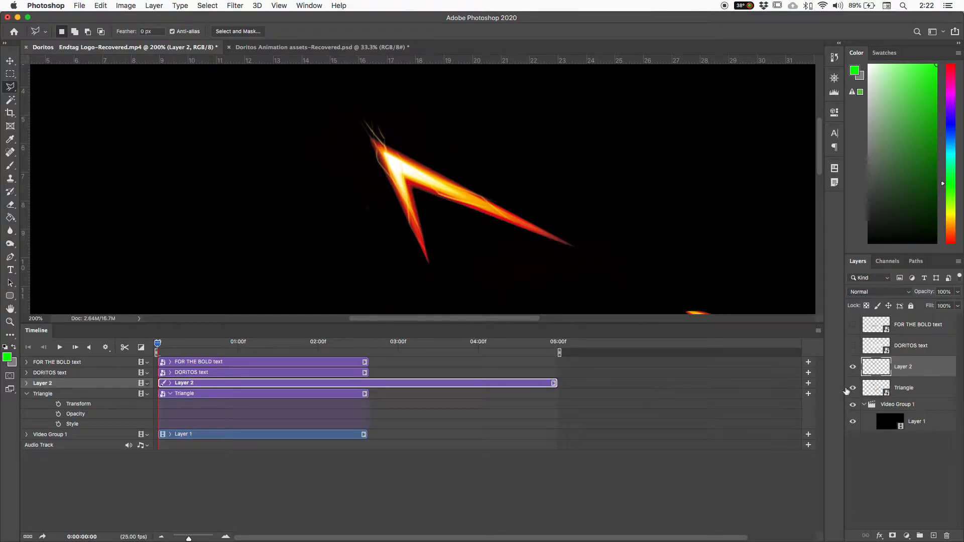
click(852, 387)
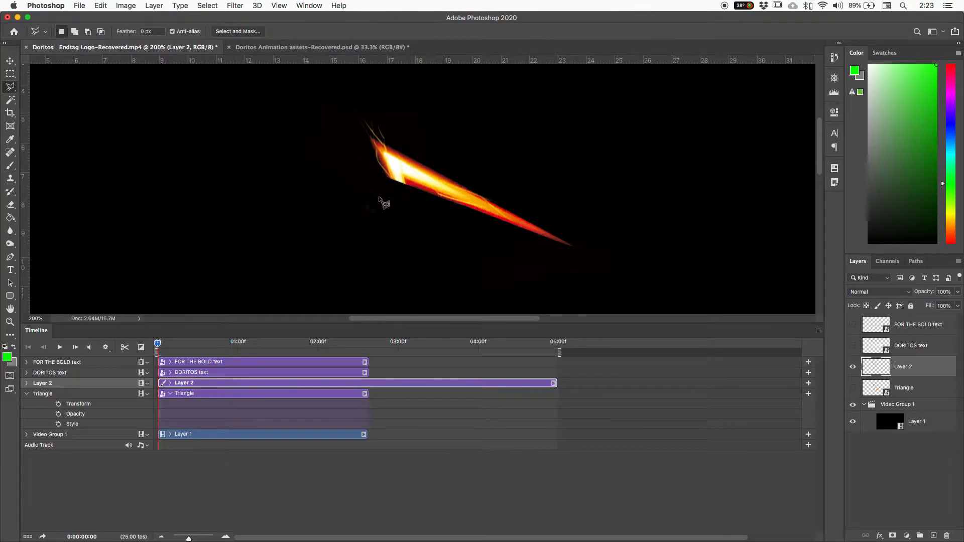
key(super+minus)
drag(396, 198, 343, 131)
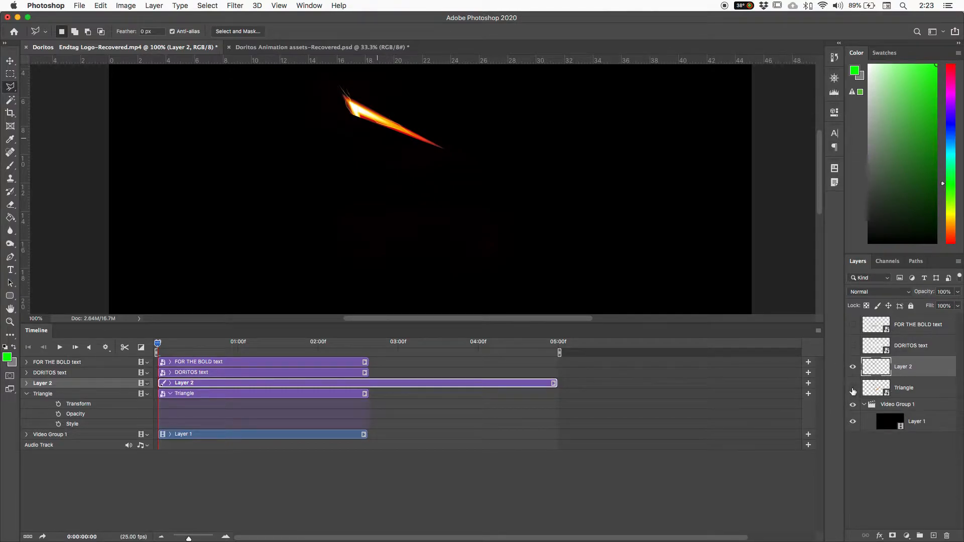
click(909, 389)
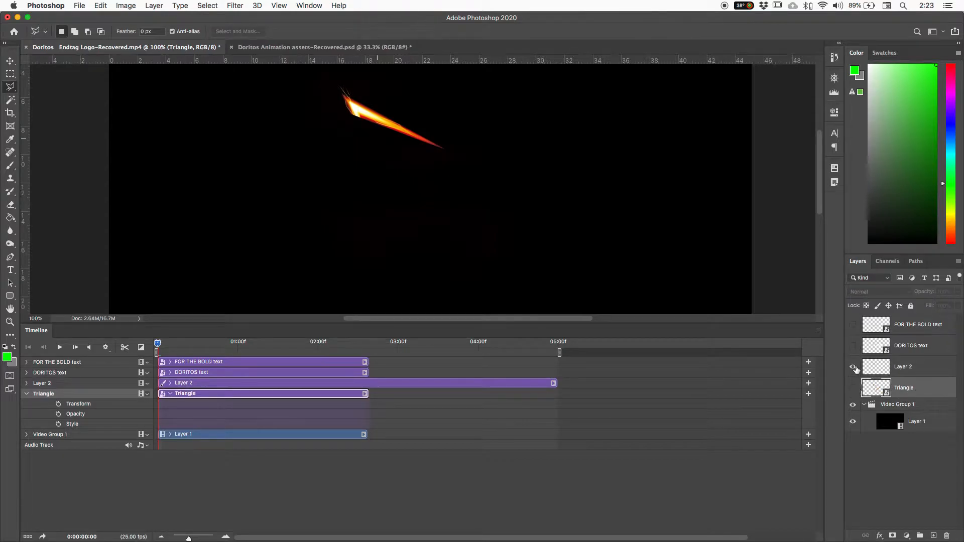
click(882, 371)
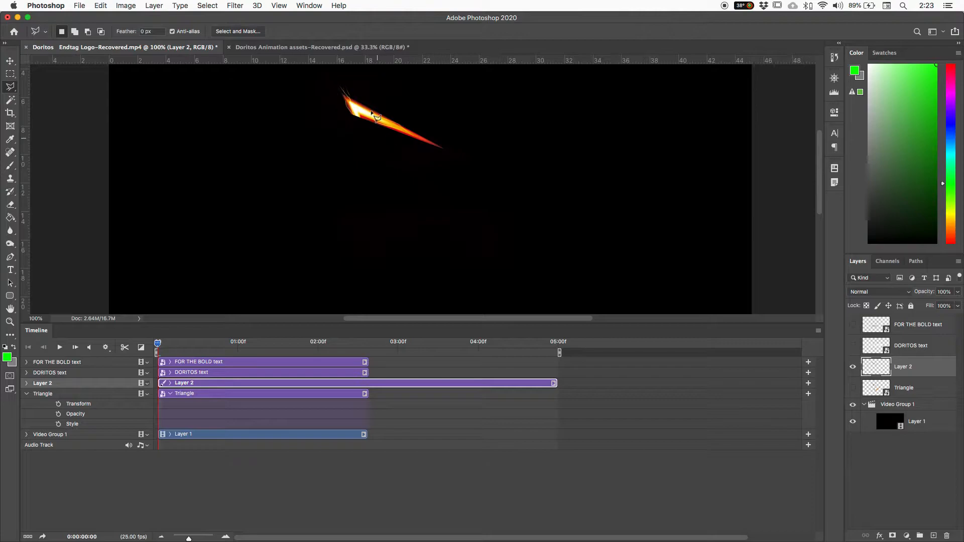
click(357, 99)
click(408, 236)
click(294, 89)
key(Escape)
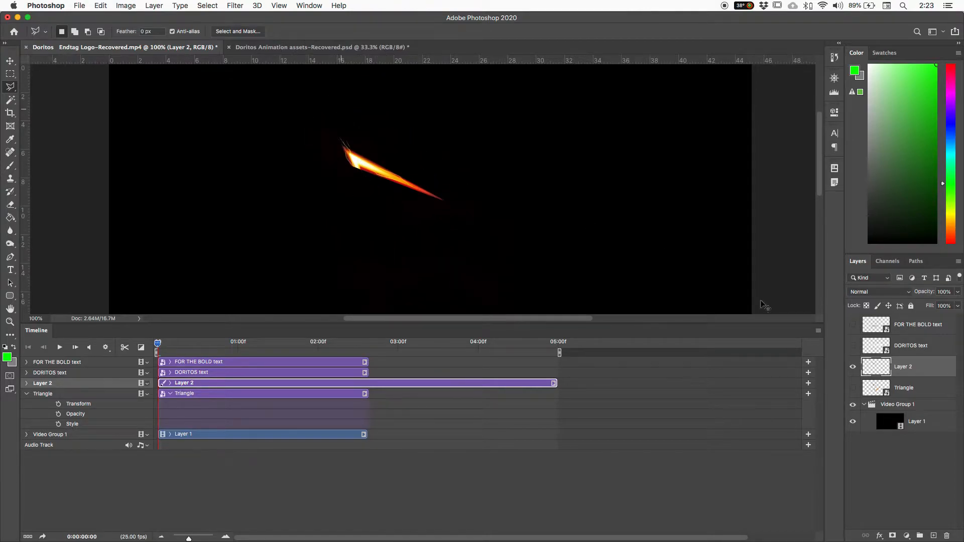
Step: Show the Triangle layer again, hide Layer 2 and make Triangle the active layer
click(869, 389)
click(852, 367)
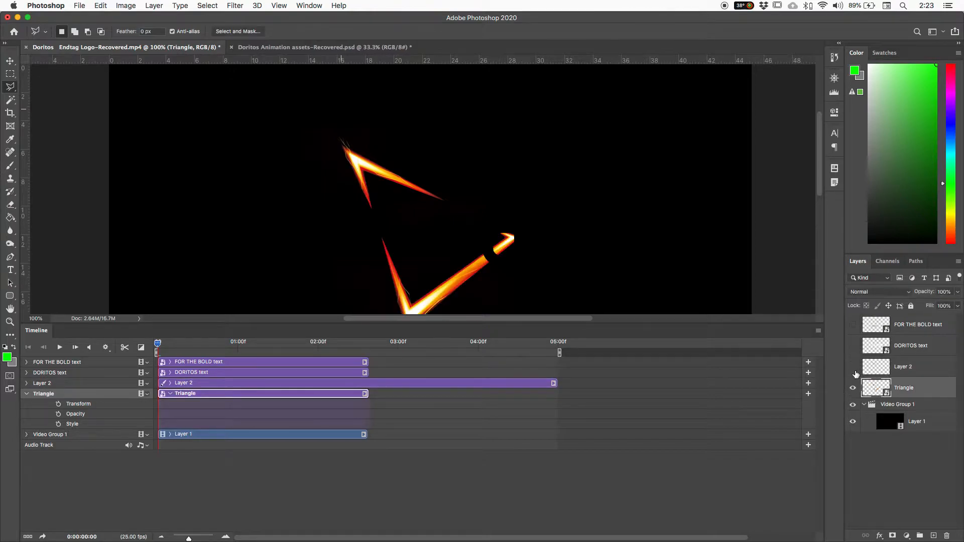
click(869, 370)
click(914, 392)
Step: Select both parts of the triangle's left edge with one polygonal outline and copy them to a new layer
click(355, 149)
click(365, 179)
click(410, 265)
scroll(416, 280, down, 1)
click(416, 278)
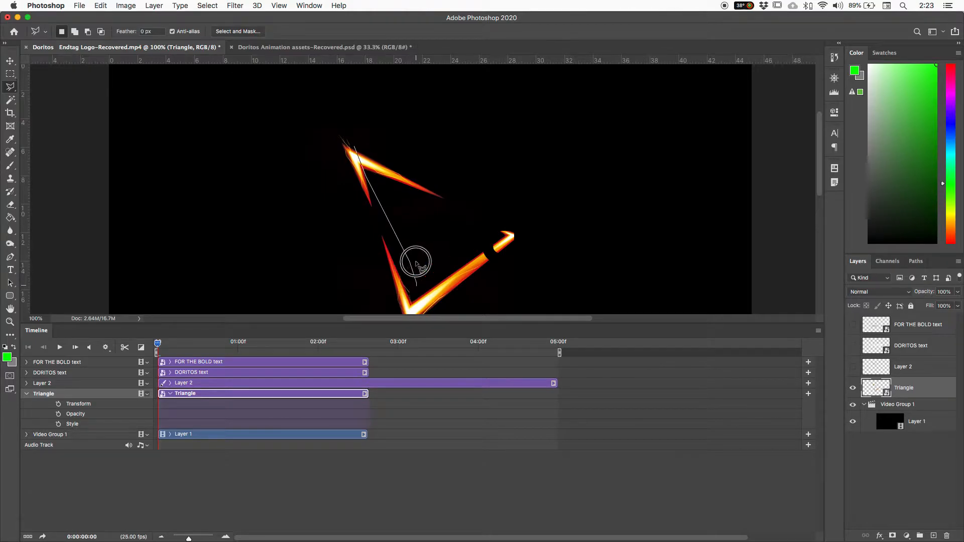
scroll(416, 278, down, 3)
click(409, 223)
click(422, 258)
click(392, 258)
click(360, 196)
scroll(319, 68, up, 2)
click(313, 81)
click(337, 89)
click(352, 118)
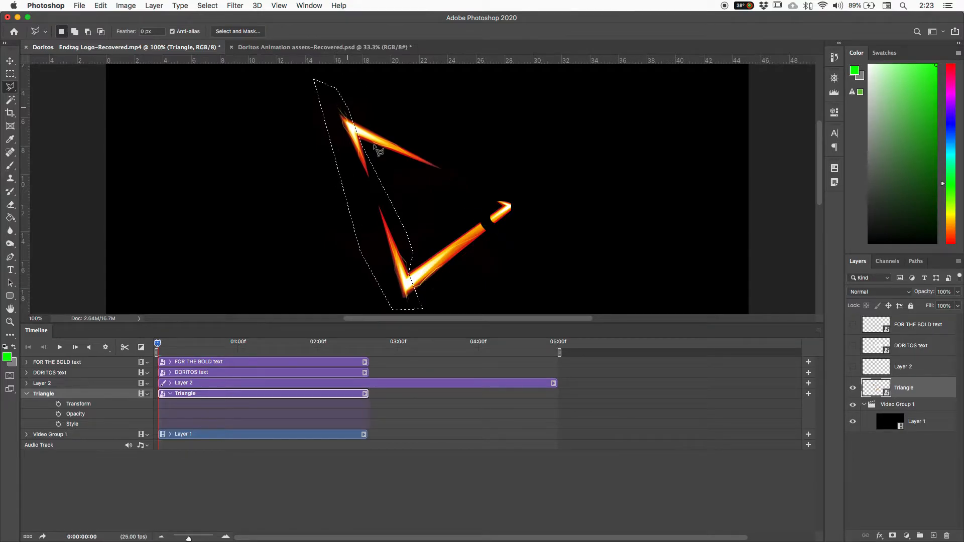
key(ctrl+j)
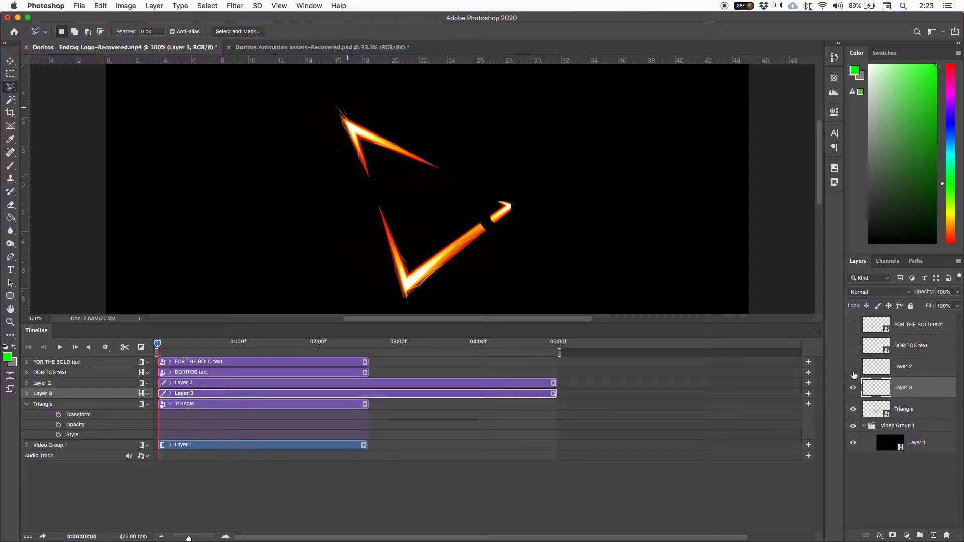
Step: Hide Layer 2 and Layer 3, leaving the Triangle layer visible above the background and active
click(853, 401)
click(851, 390)
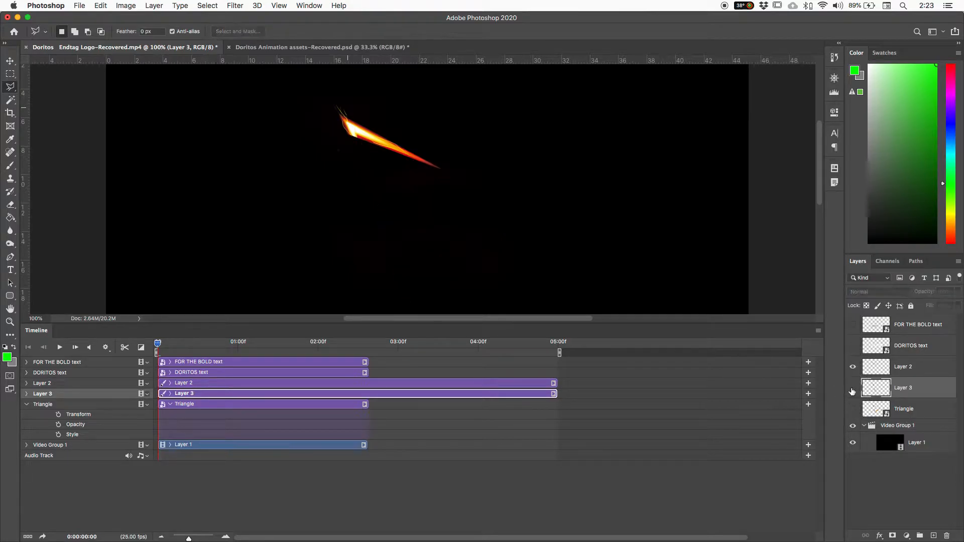
click(852, 367)
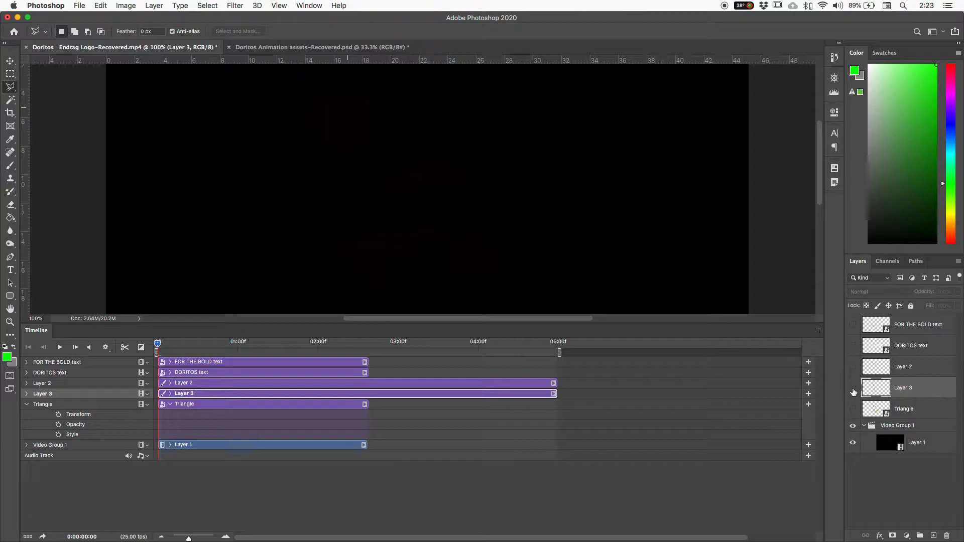
click(852, 408)
click(875, 408)
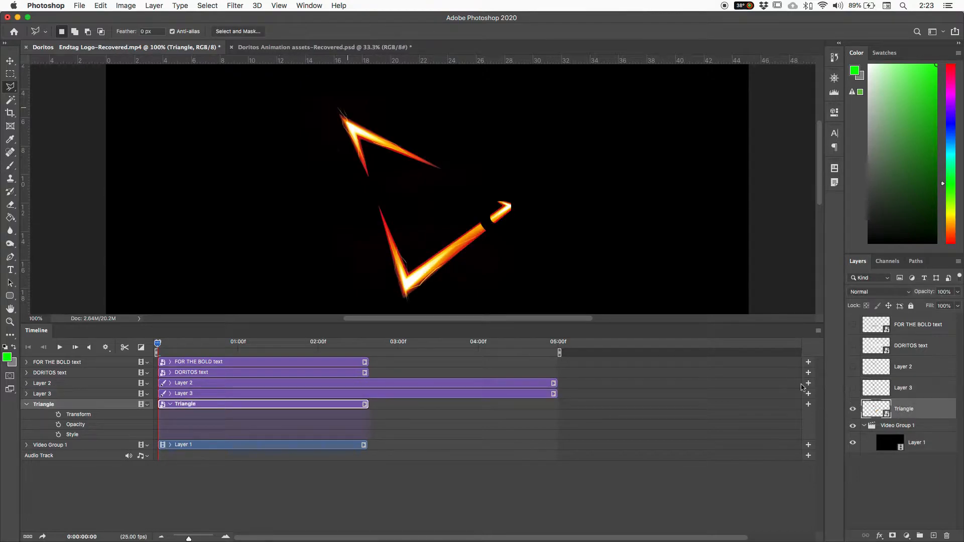
Step: Outline the triangle's lower diagonal stroke, including its detached tip, with a closed polygonal selection
click(411, 272)
click(394, 284)
click(400, 307)
click(508, 279)
click(563, 210)
click(527, 174)
click(462, 207)
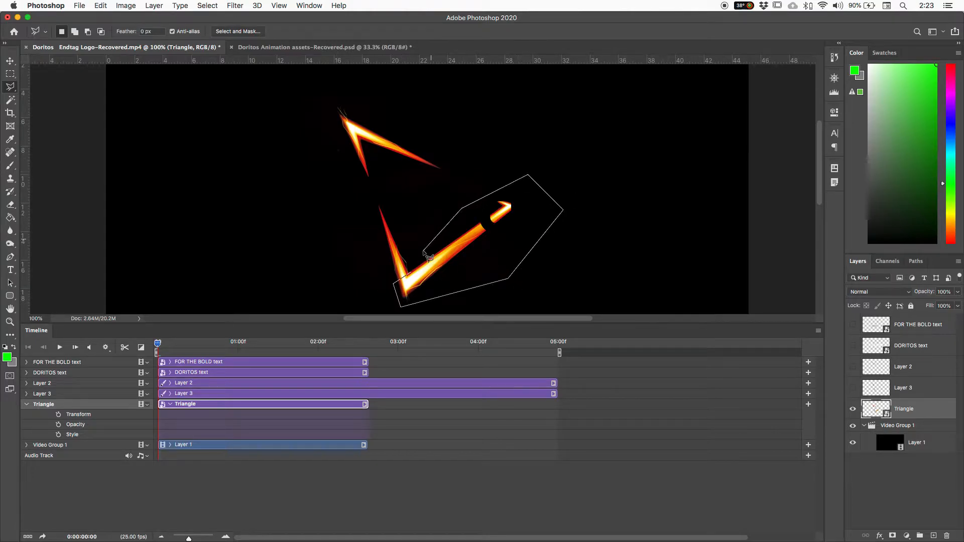
click(409, 267)
Step: Extend the selection at the bottom corner to include the missed sliver along the inside of the joint
key(super+equal)
key(super+equal)
key(super+equal)
key(super+equal)
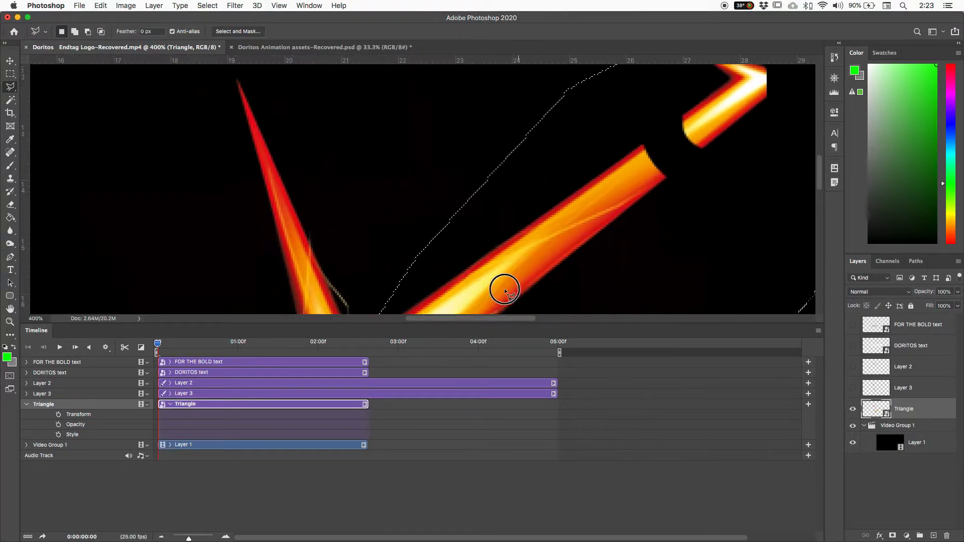
key(shift)
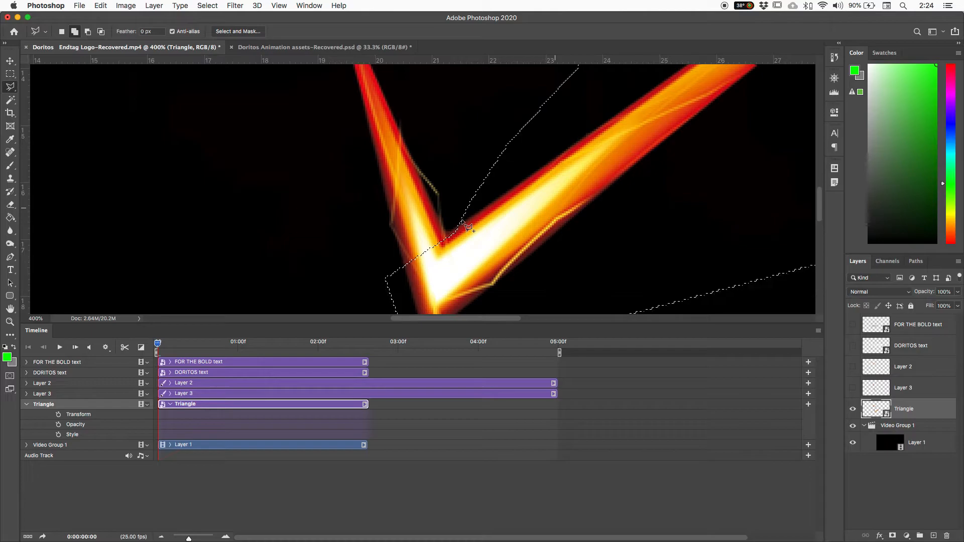
shift+click(461, 221)
click(440, 243)
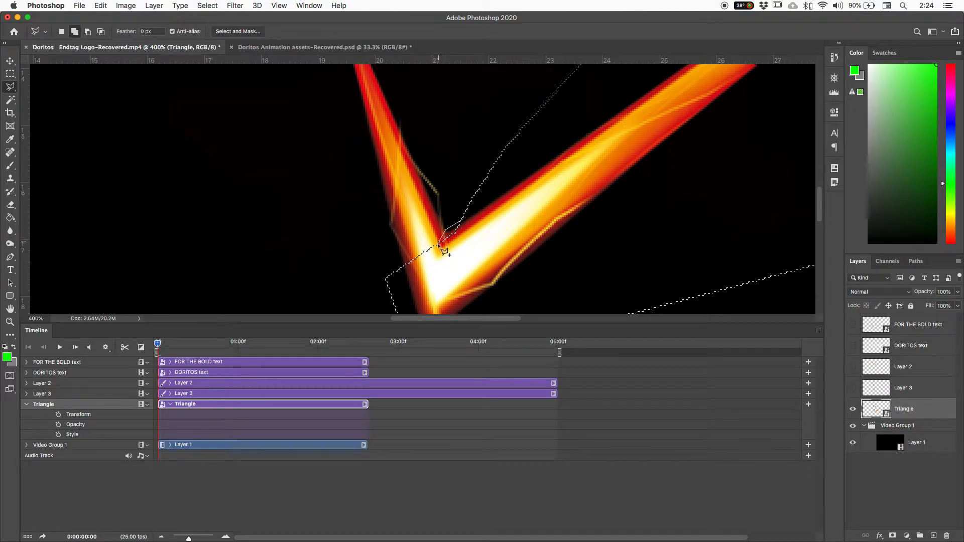
click(376, 276)
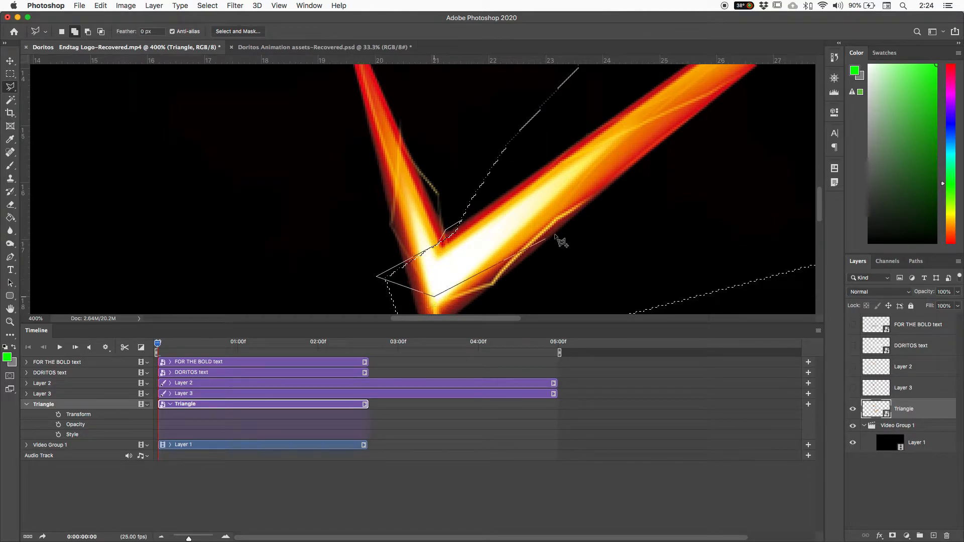
double_click(522, 208)
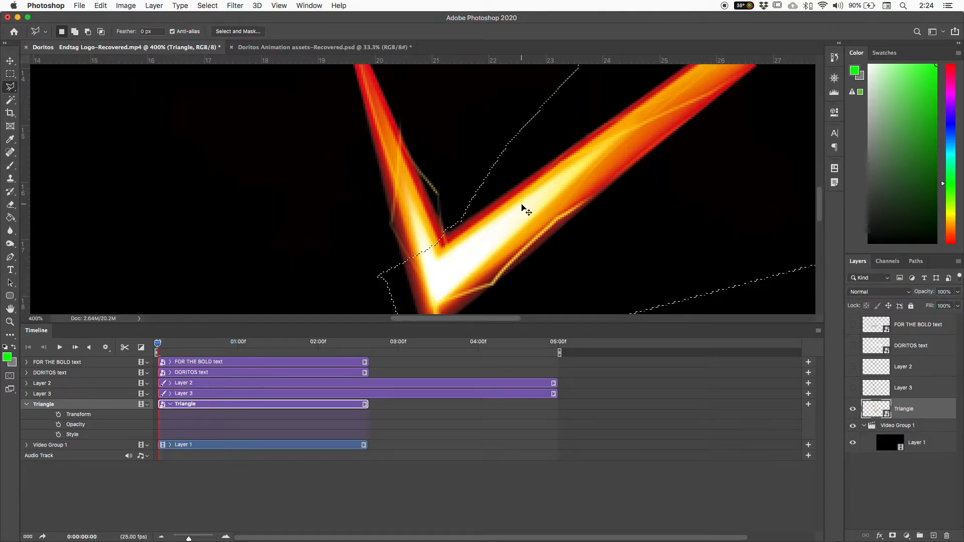
Step: Copy the selected lower stroke to a new layer and hide the Triangle layer
key(super+minus)
key(super+minus)
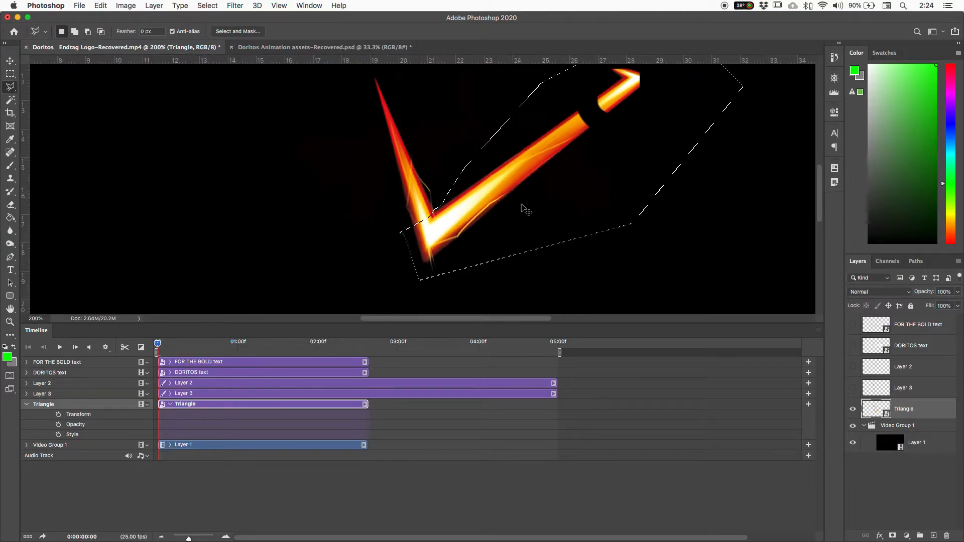
key(super+j)
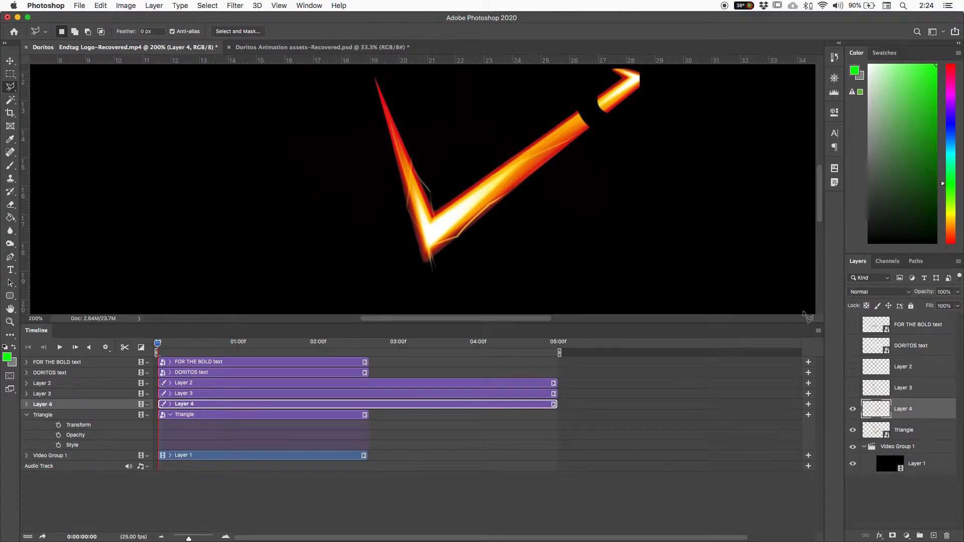
click(852, 429)
key(super+minus)
key(super+minus)
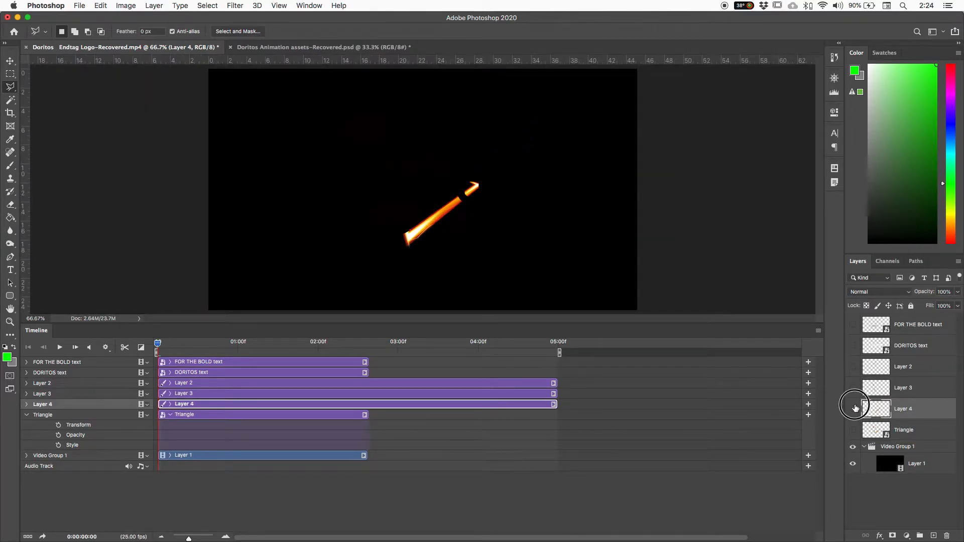
Step: Show Layer 2 and Layer 3 together with Layer 4, keep Triangle hidden and make Layer 4 active
click(852, 387)
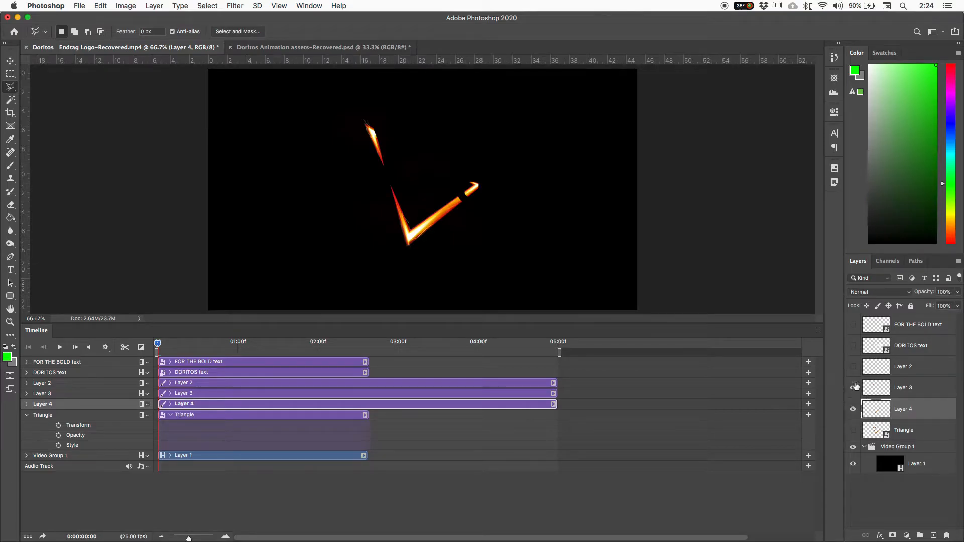
click(852, 367)
click(856, 432)
click(870, 431)
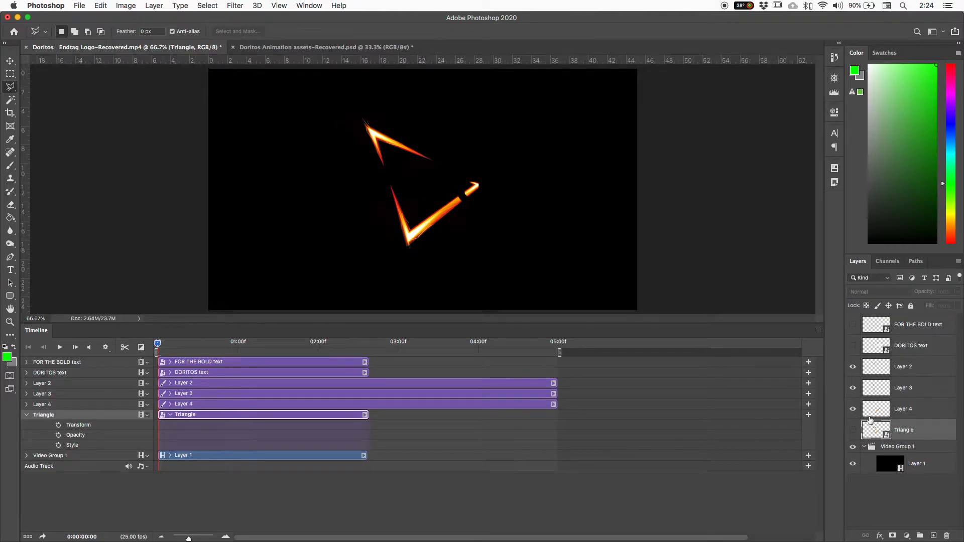
click(878, 409)
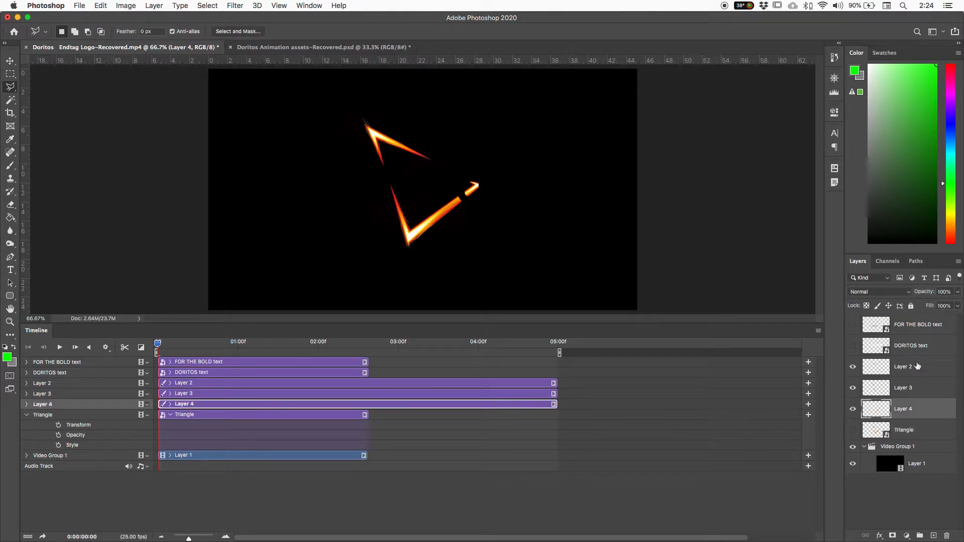
Step: Rename Layer 2 as T1, Layer 3 as T2 and Layer 4 as T3
click(882, 372)
click(853, 370)
click(853, 370)
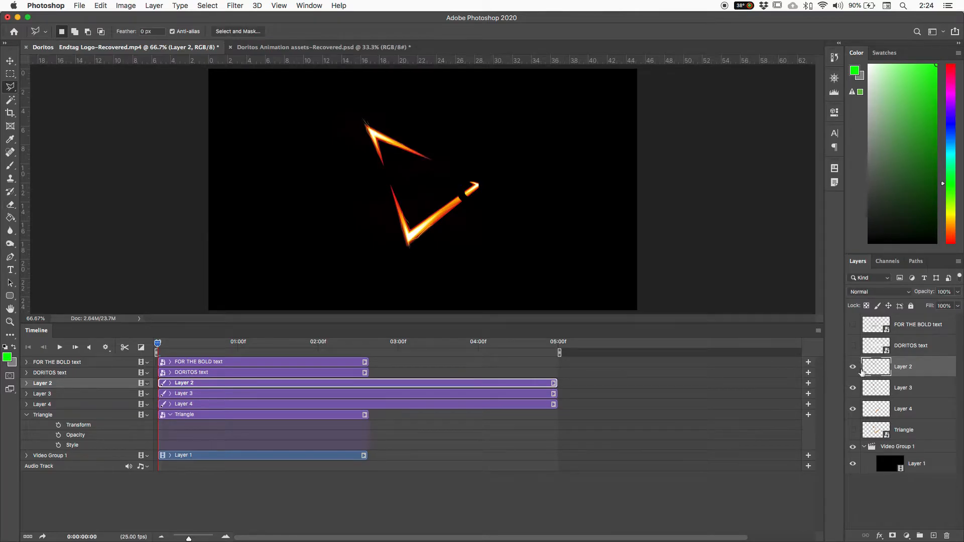
double_click(902, 368)
text(T1)
double_click(902, 388)
text(T)
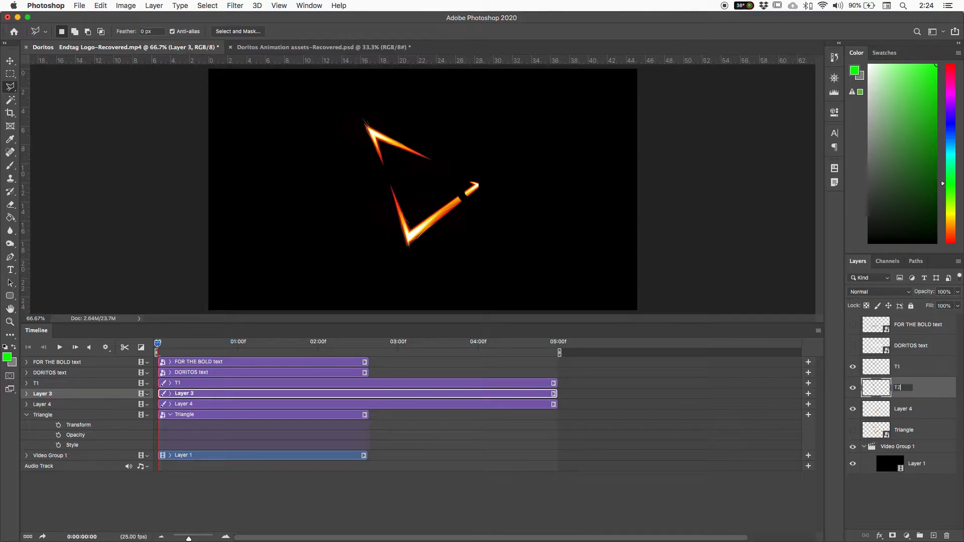
text(2)
double_click(903, 408)
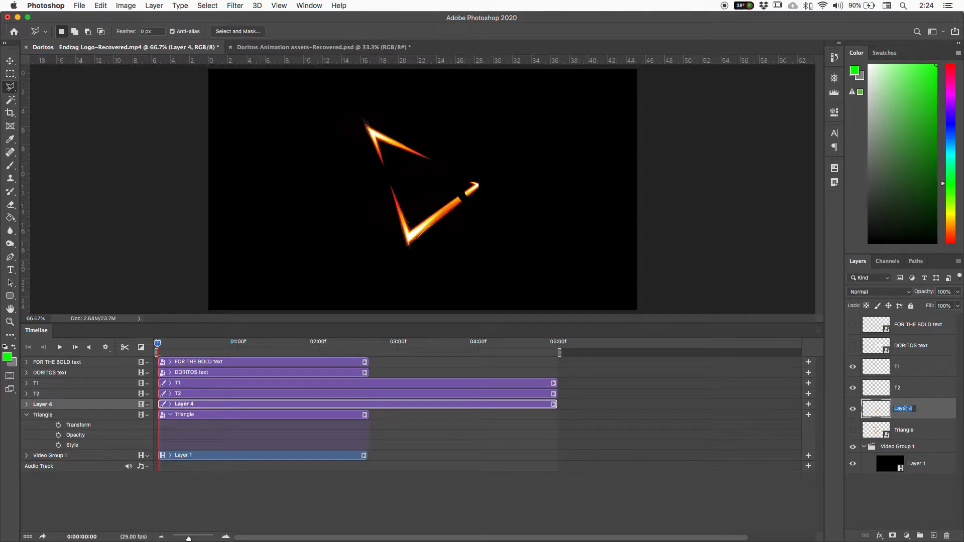
text(T)
key(Return)
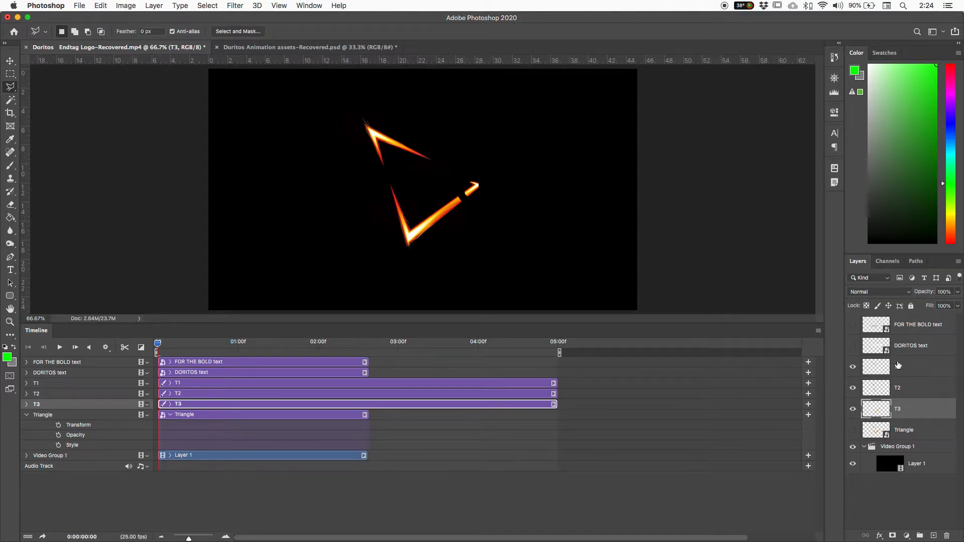
Step: Assign the Orange colour label to layers T1, T2 and T3 together
click(909, 371)
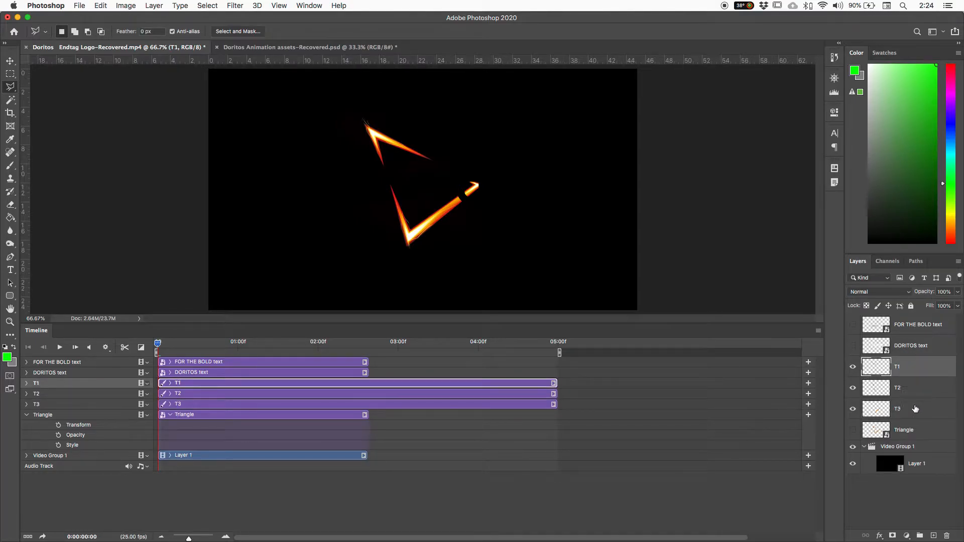
shift+click(914, 409)
right_click(910, 371)
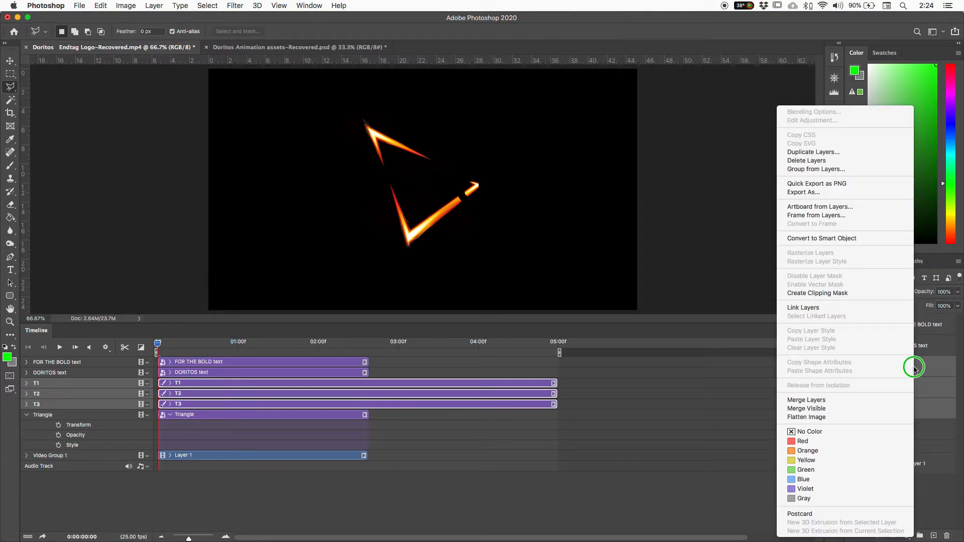
click(806, 450)
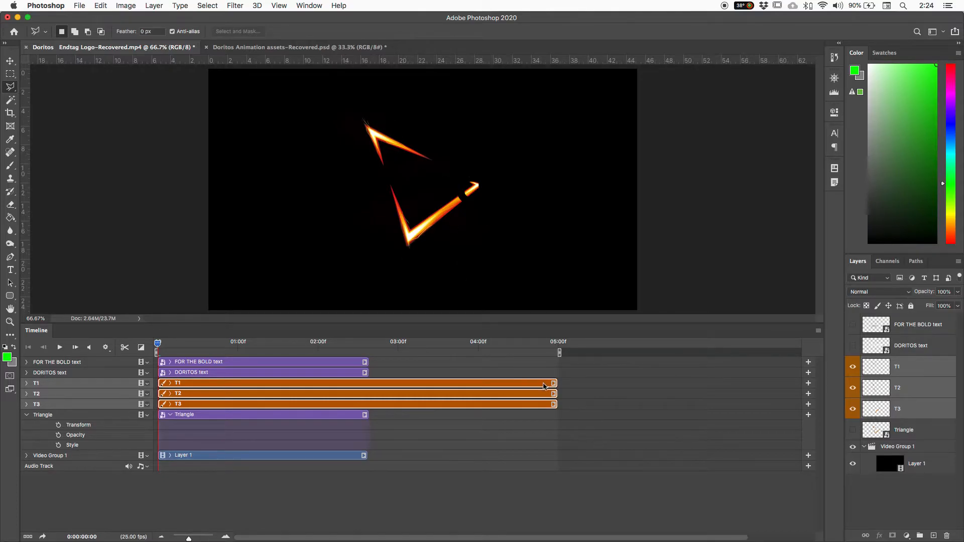
Step: Trim the T1, T2 and T3 clips so they end level with the other clips in the timeline
drag(554, 384, 365, 383)
drag(554, 393, 366, 393)
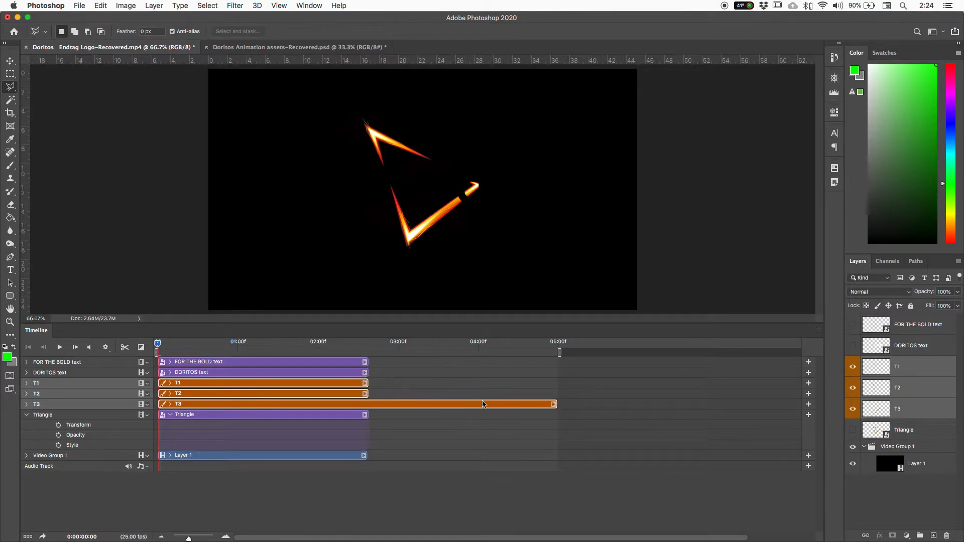
drag(554, 405, 367, 404)
drag(334, 346, 150, 362)
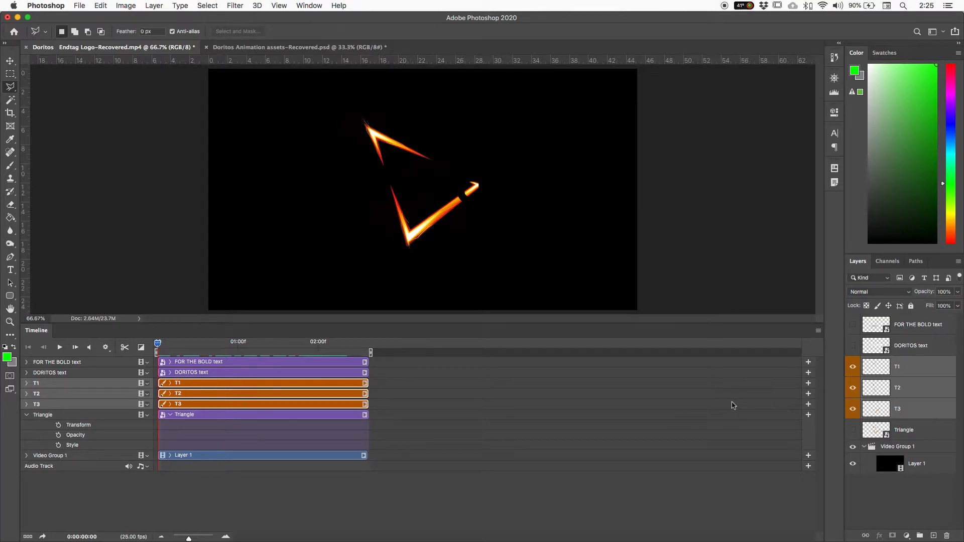
Step: Make T1 the active layer and isolate its stroke at 100% zoom by hiding T2 and T3
click(917, 370)
click(852, 388)
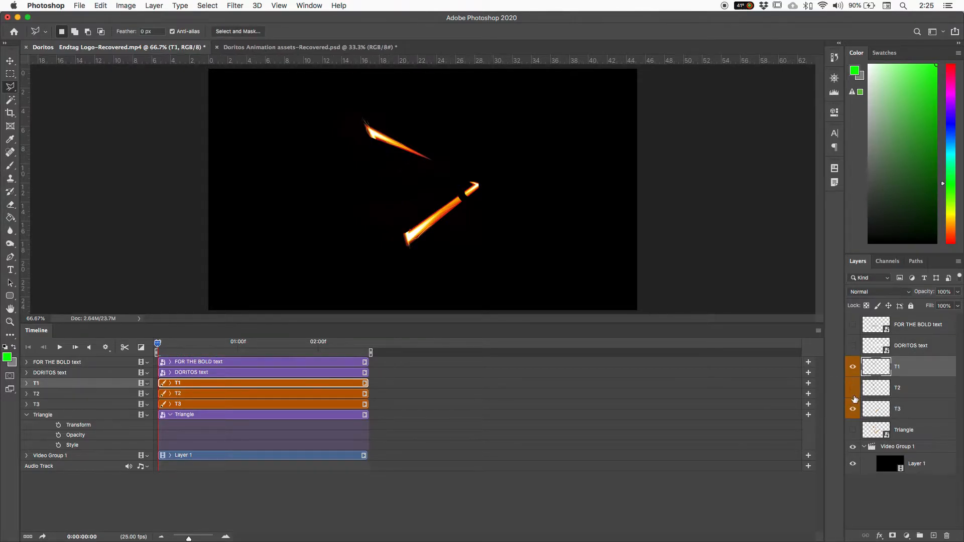
click(852, 408)
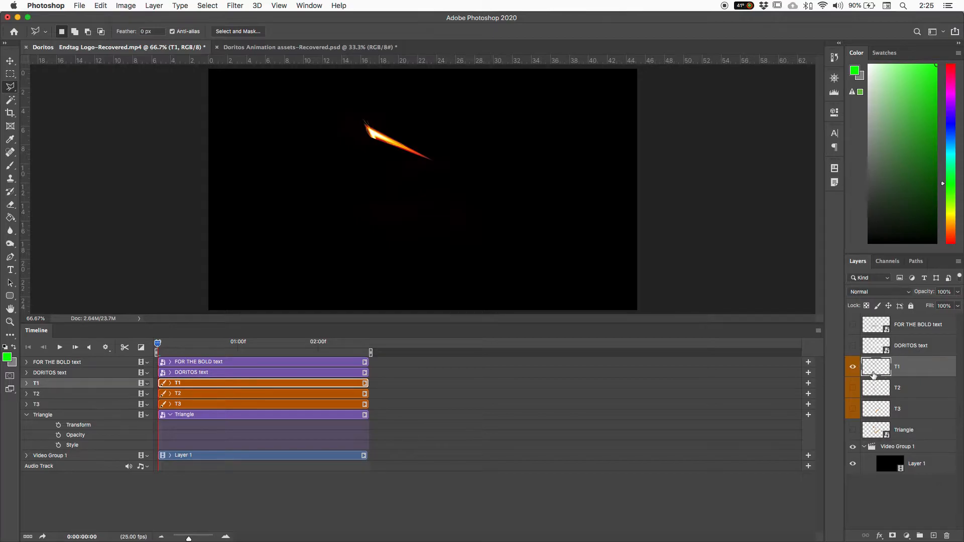
key(super+1)
drag(324, 168, 375, 213)
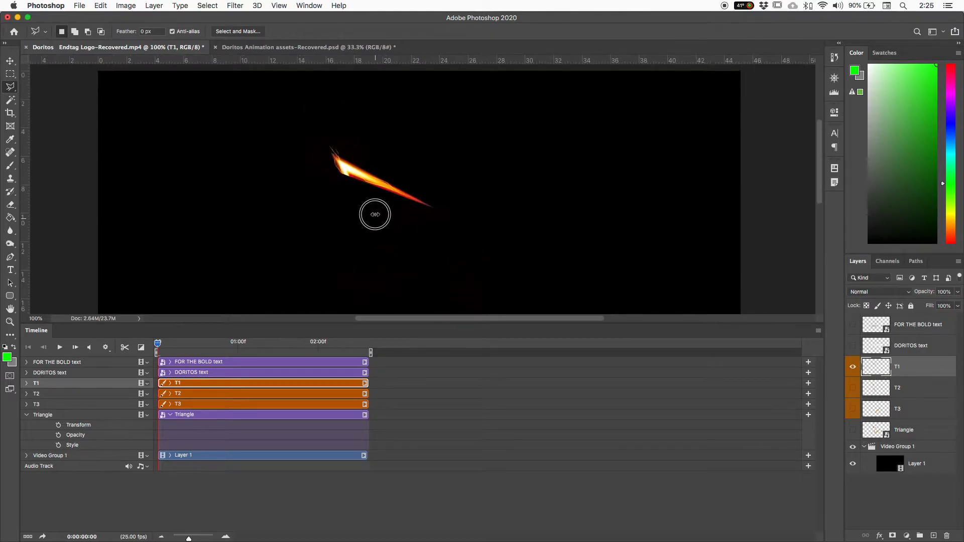
Step: Draw a small elliptical selection across the middle of the T1 stroke and turn it into a layer mask
click(10, 74)
click(10, 74)
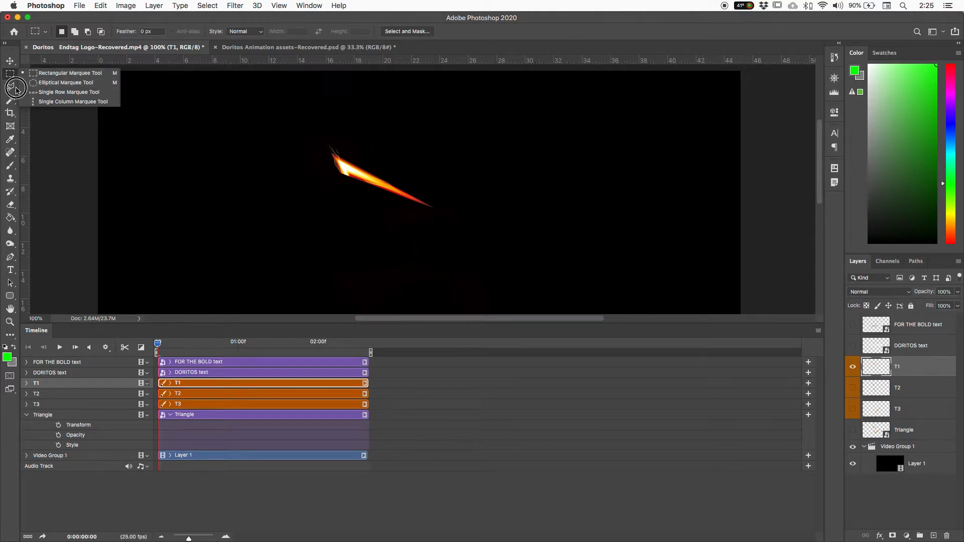
click(65, 82)
drag(370, 160, 400, 204)
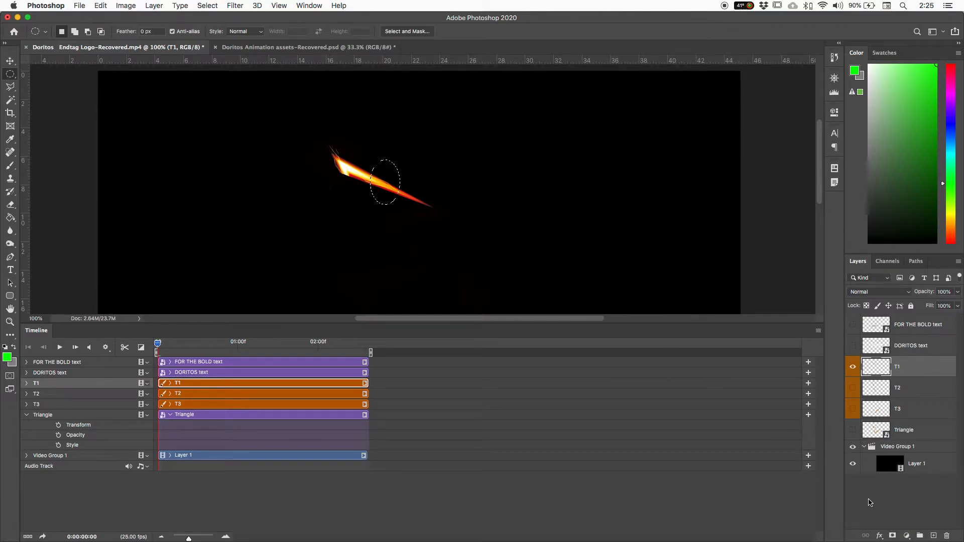
click(892, 536)
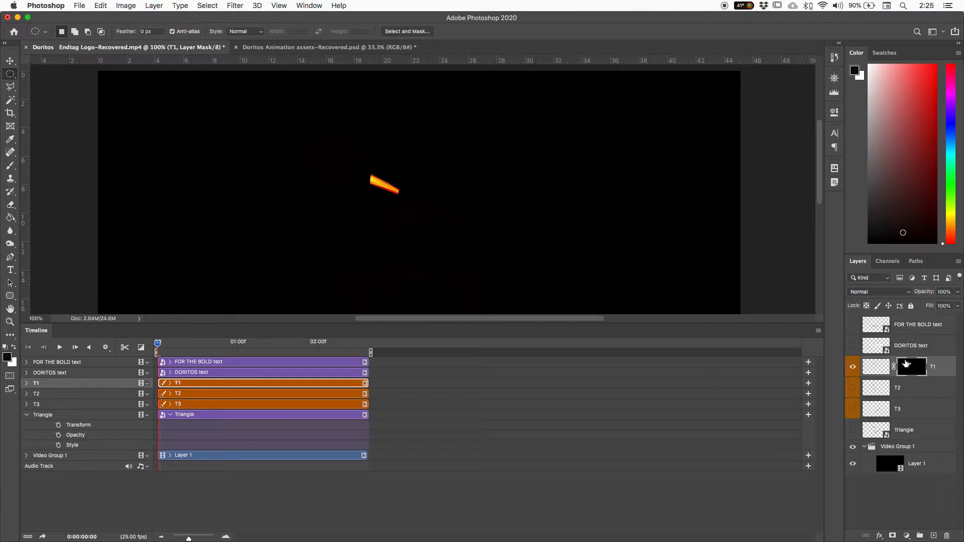
click(871, 366)
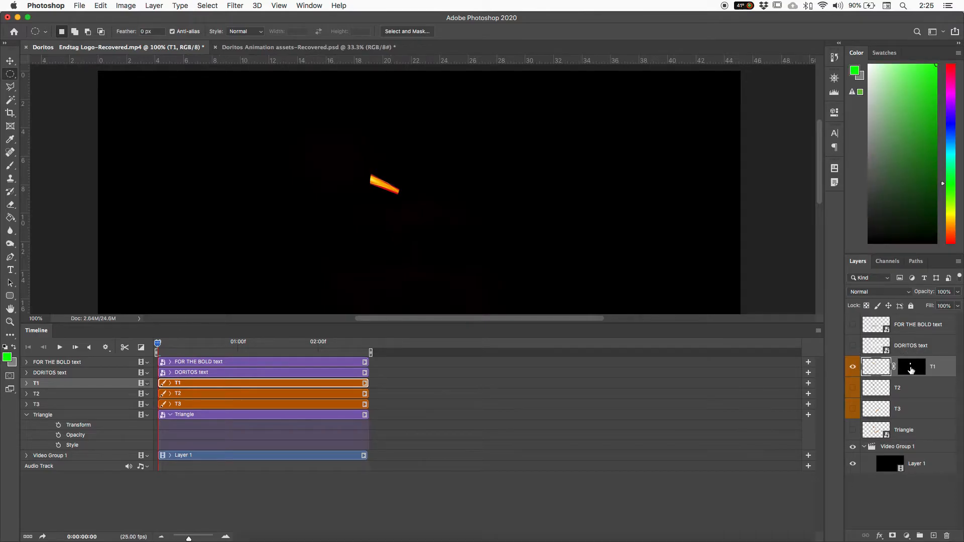
click(909, 367)
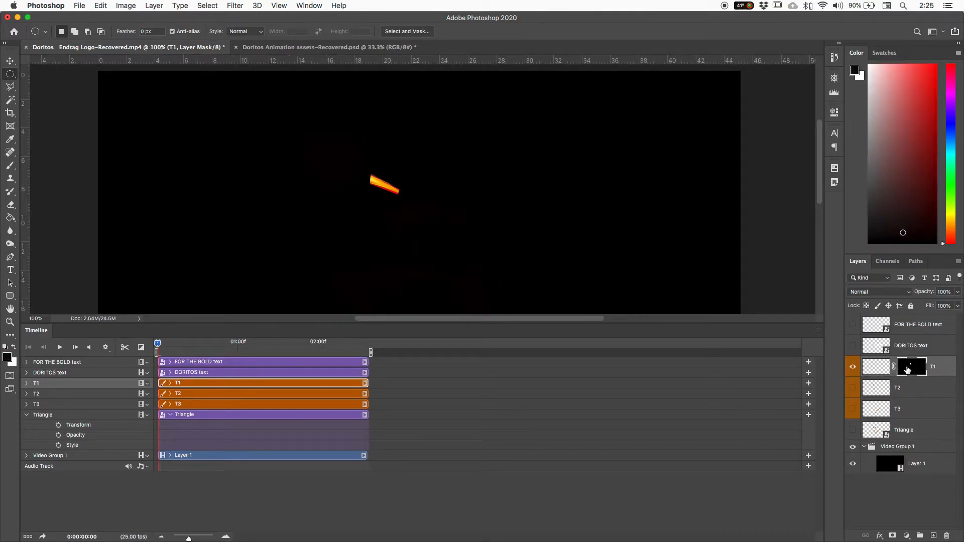
Step: Try moving the T1 stroke together with its linked mask, and undo the move
click(10, 61)
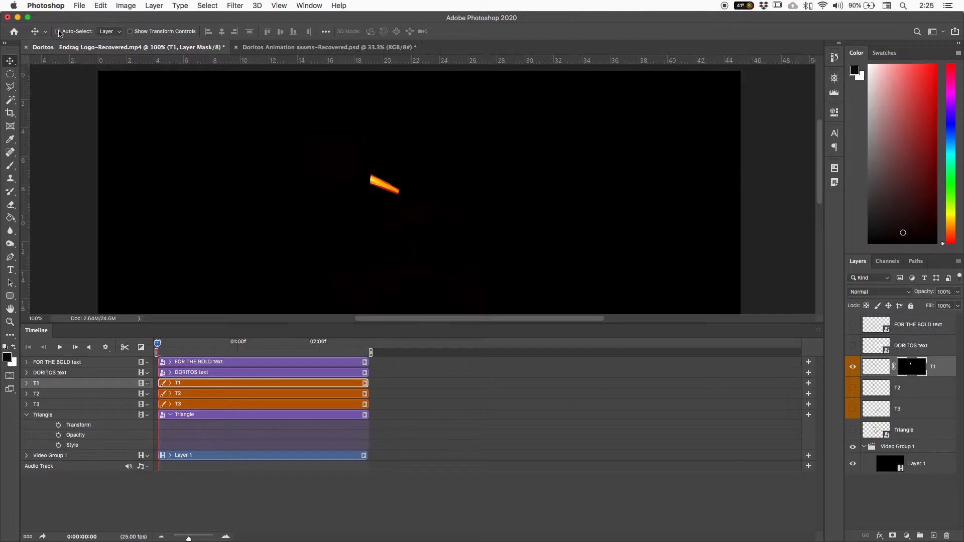
drag(382, 190, 534, 191)
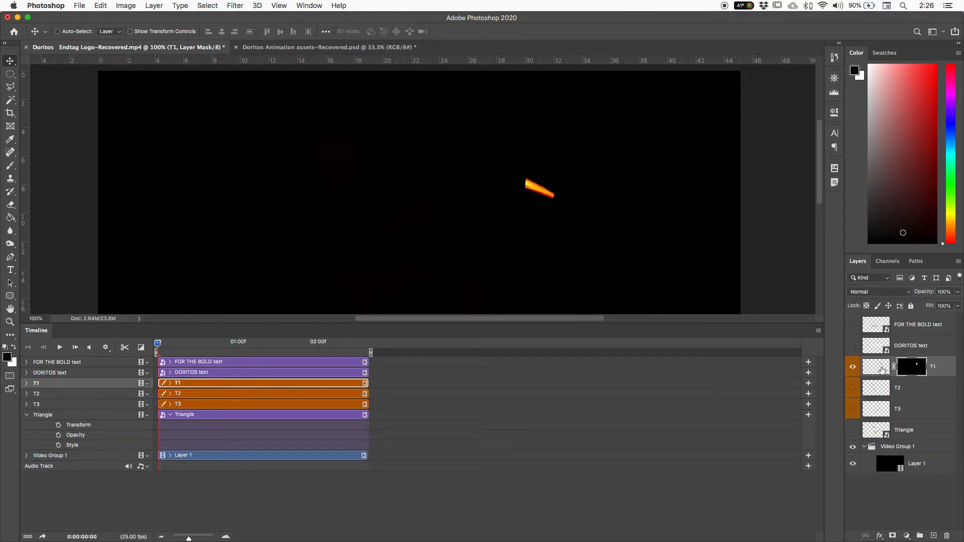
key(super+z)
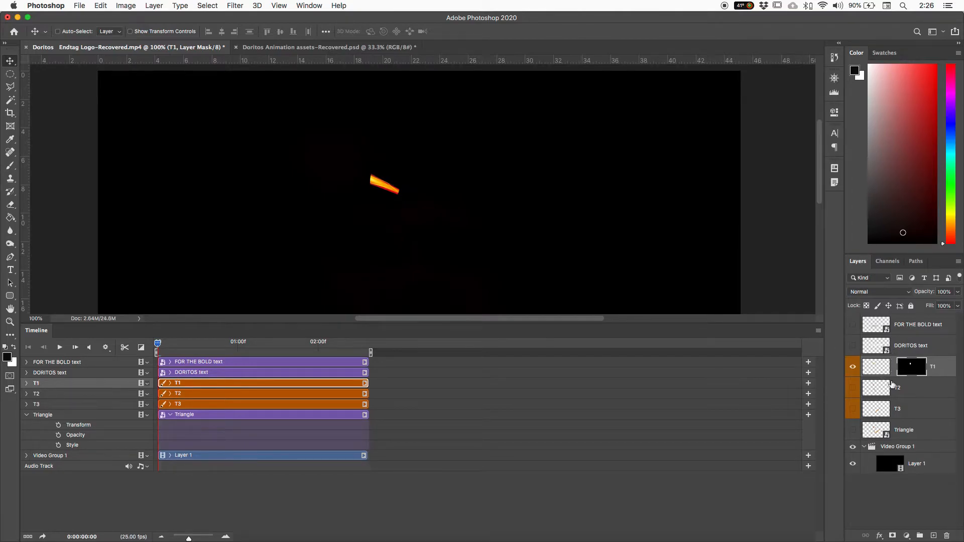
Step: Unlink the T1 mask, shift only the mask towards the stroke's thick end, and undo the shift
click(878, 369)
click(908, 369)
drag(387, 194, 348, 184)
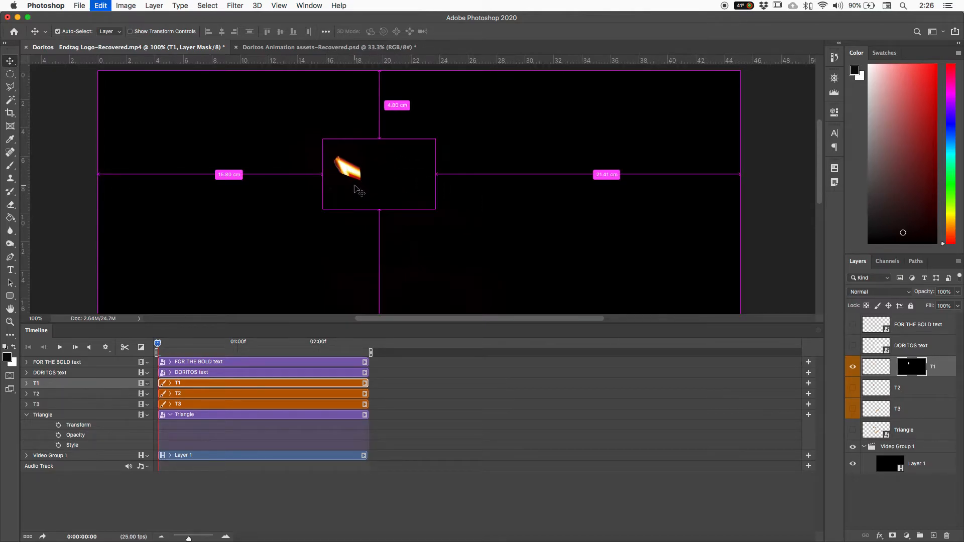
key(super+z)
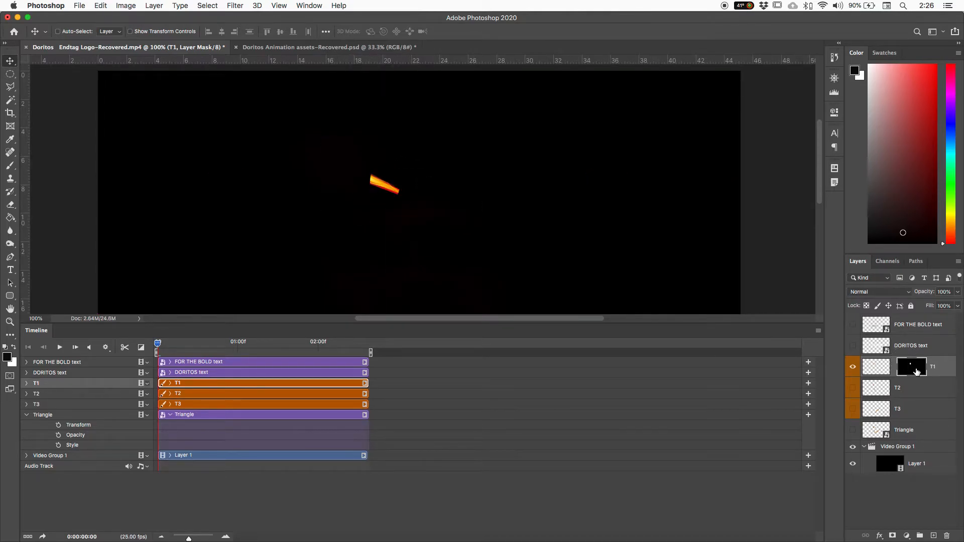
Step: Delete the elliptical layer mask from T1
right_click(914, 369)
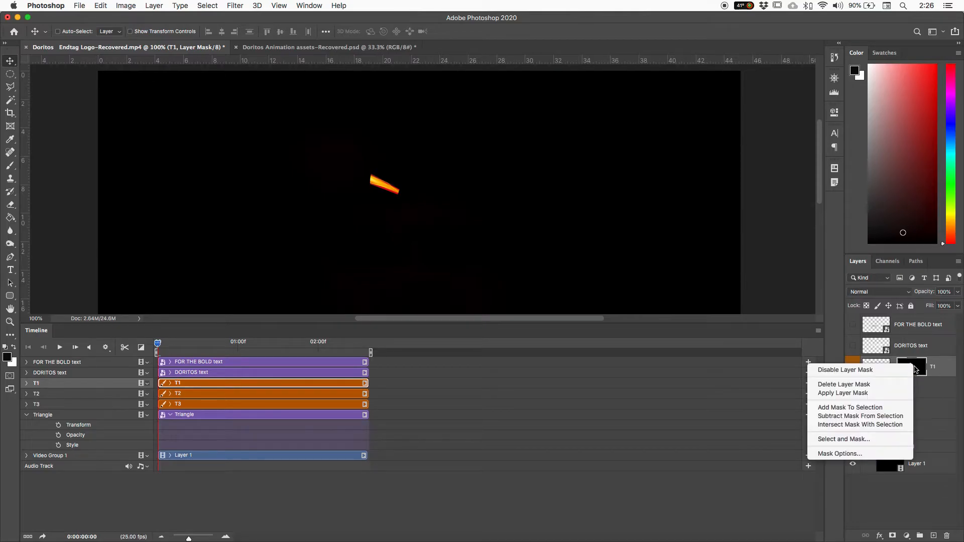
click(837, 381)
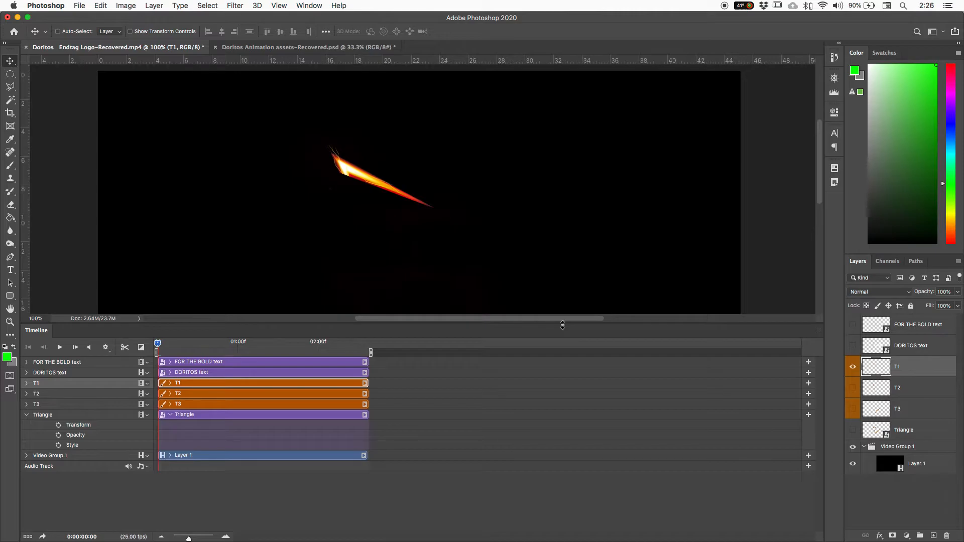
Step: Add an empty white layer mask to each of the layers T1, T2 and T3
click(869, 148)
click(868, 211)
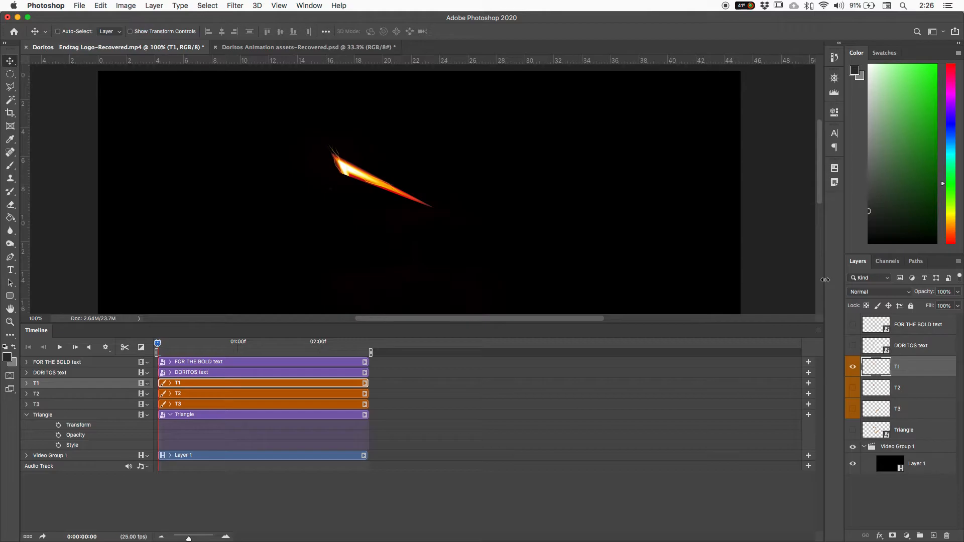
click(892, 536)
click(903, 391)
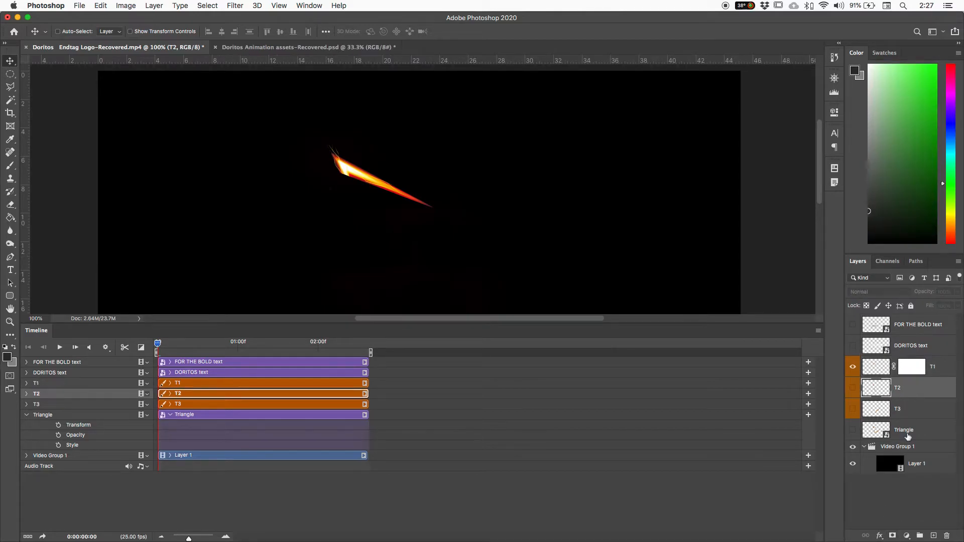
click(892, 536)
click(903, 409)
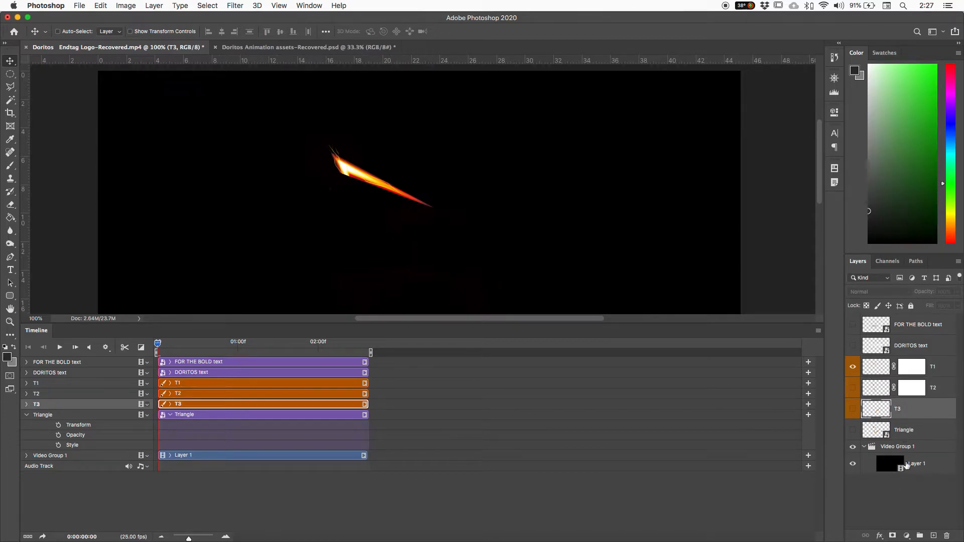
click(892, 536)
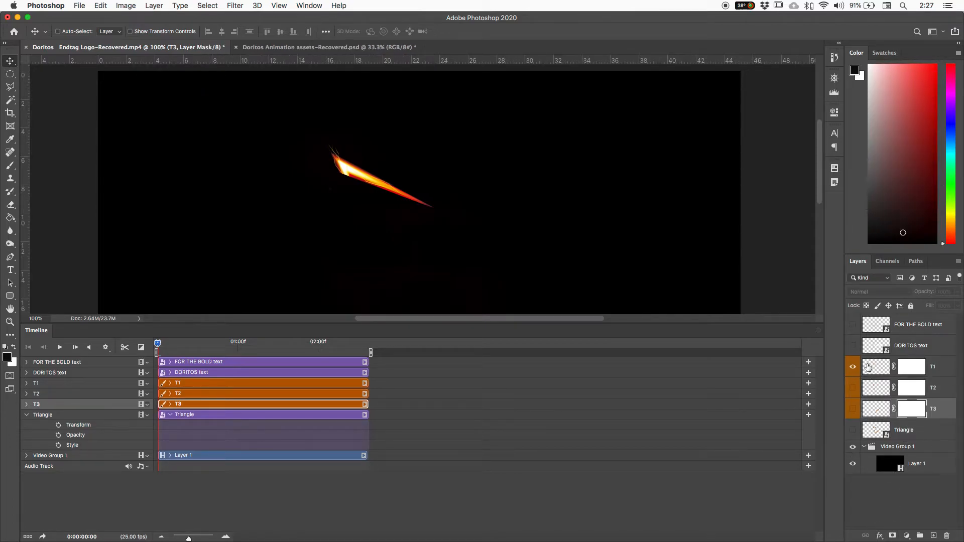
Step: Unlink the masks from layers T1, T2 and T3 and set the foreground colour to black
click(893, 367)
click(893, 388)
click(881, 237)
mouse_move(881, 237)
mouse_down()
mouse_move(859, 248)
mouse_move(885, 225)
mouse_move(863, 253)
mouse_move(884, 254)
mouse_move(889, 152)
mouse_up()
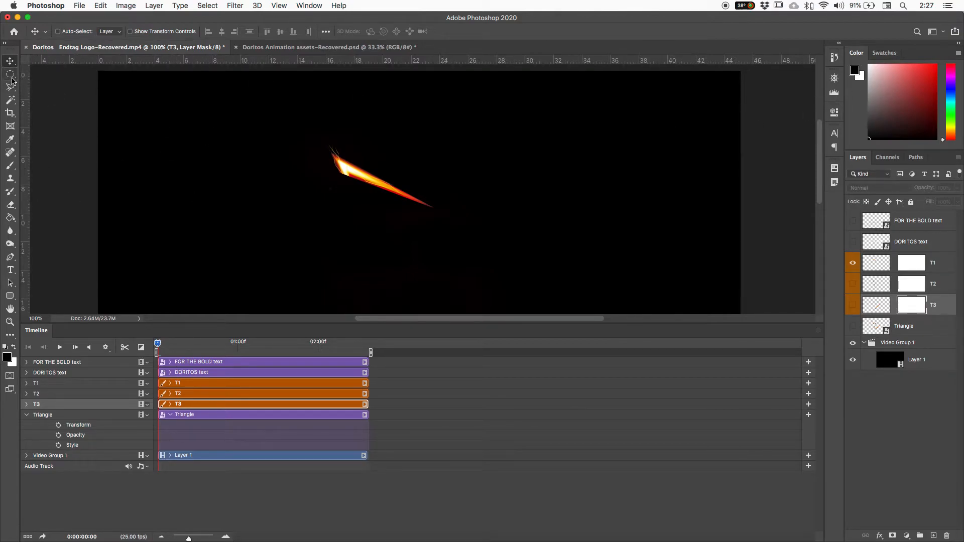
Step: Outline the whole T1 stroke with a closed polygonal selection and nudge the selection into place around it
drag(10, 87, 63, 98)
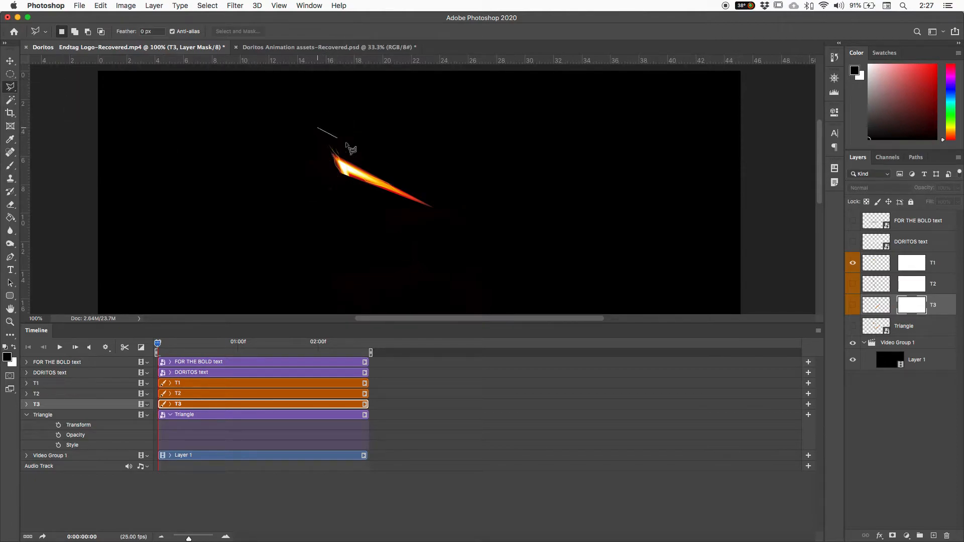
click(458, 204)
click(441, 240)
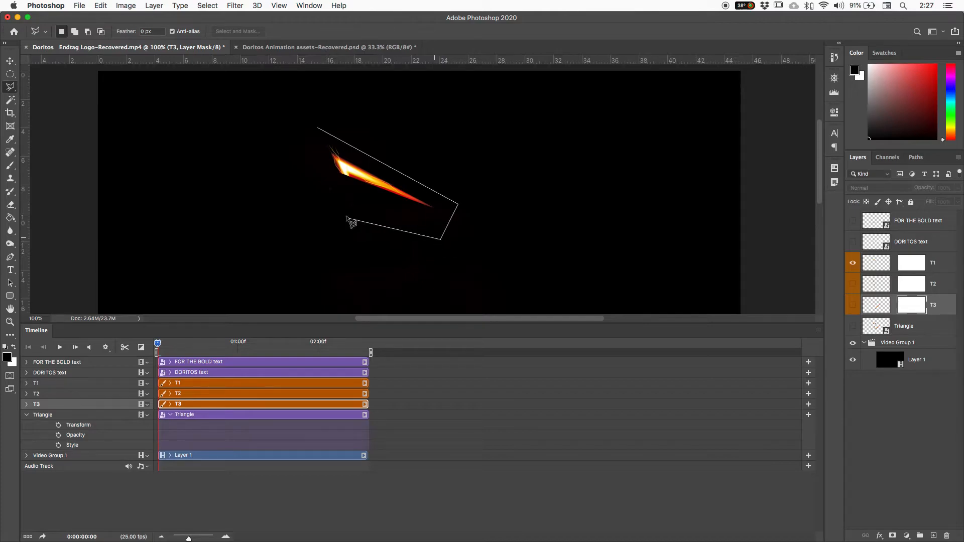
click(315, 129)
drag(444, 203, 446, 200)
Step: Fill the selected area of the T1 layer mask with black using the Paint Bucket to hide the stroke
click(876, 262)
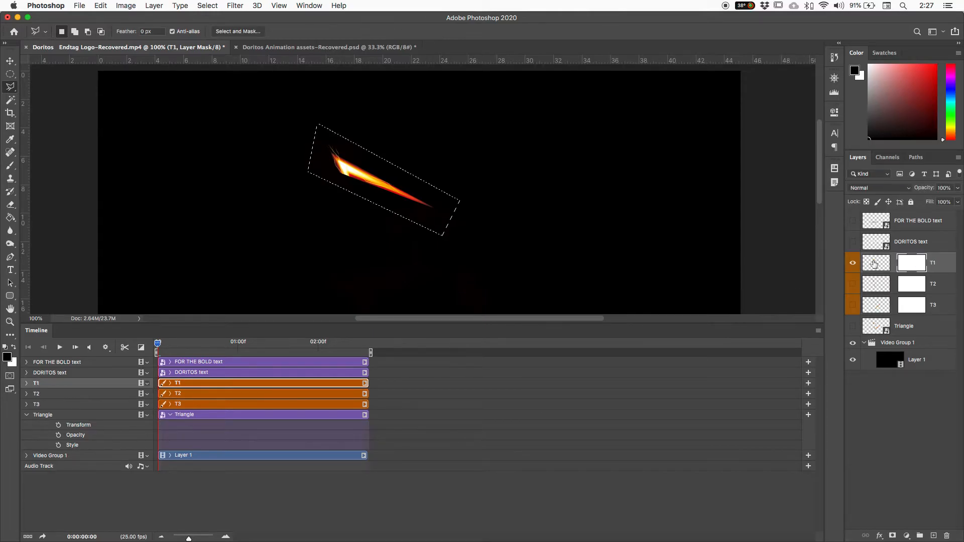
click(852, 264)
click(852, 264)
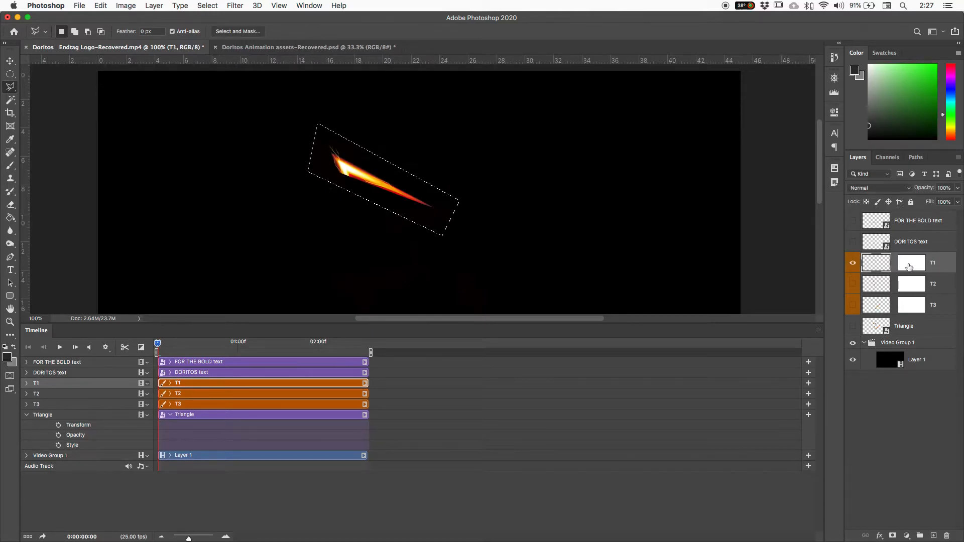
click(910, 267)
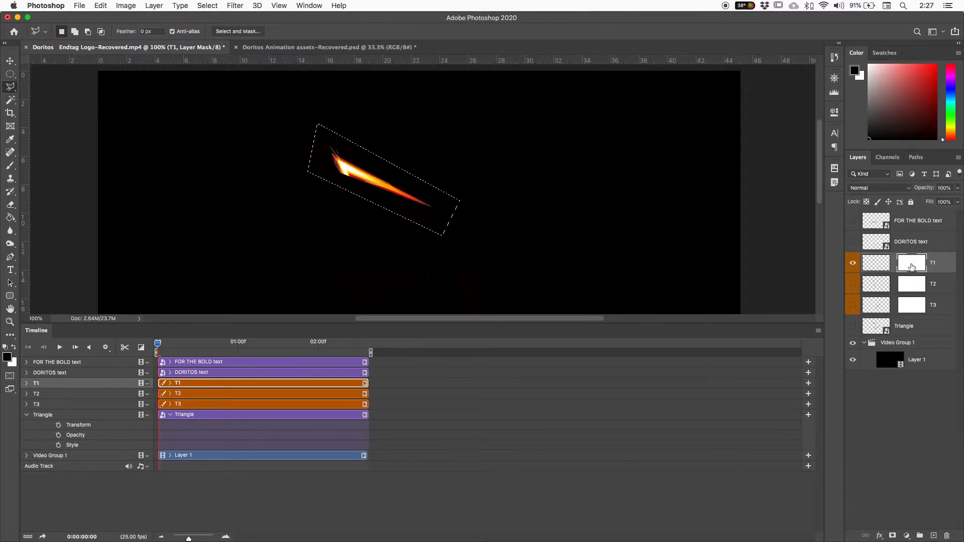
click(869, 268)
click(905, 267)
mouse_move(11, 222)
mouse_down()
mouse_move(80, 219)
mouse_move(43, 227)
mouse_move(65, 230)
mouse_up()
drag(861, 143, 852, 149)
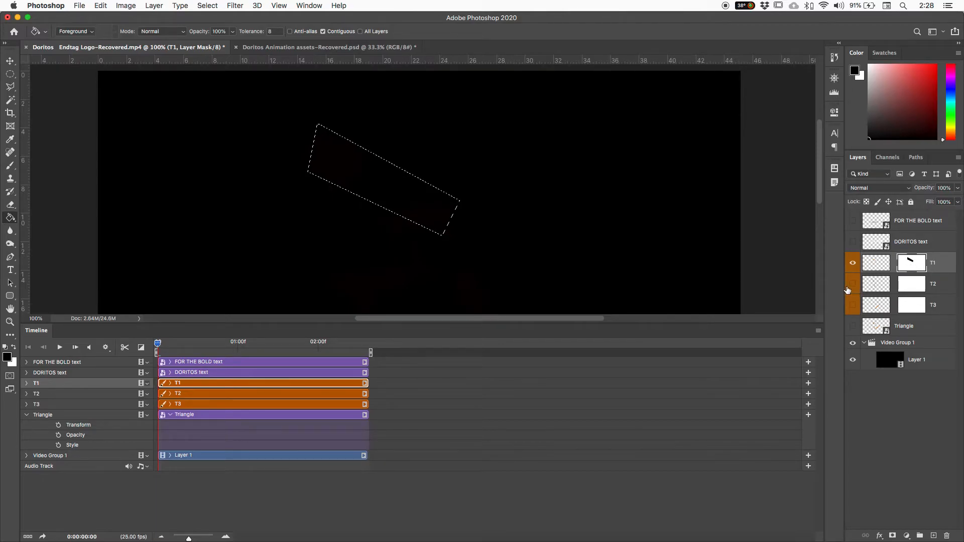
Step: Deselect the outline around the T1 stroke
key(super+d)
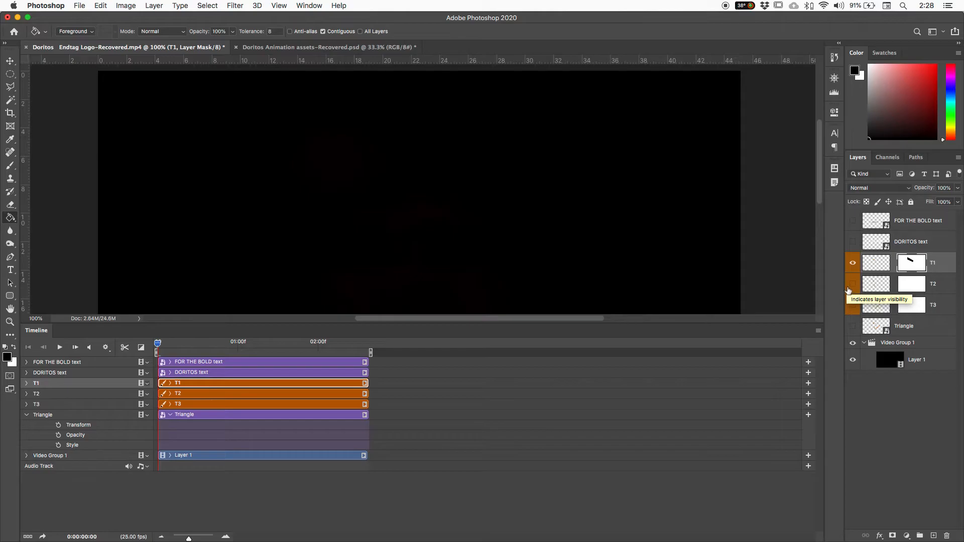
click(206, 6)
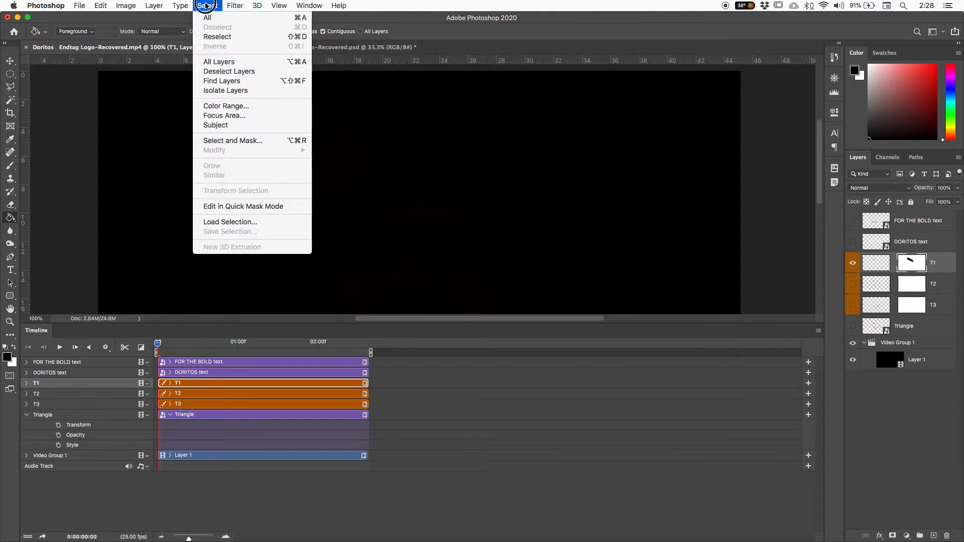
click(216, 9)
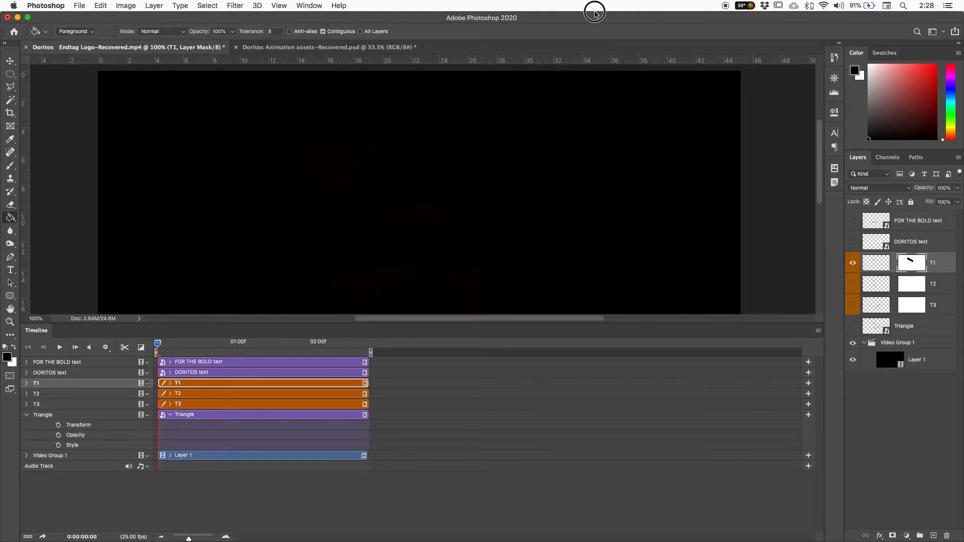
Step: Make layer T2 visible and make its layer mask the active editing target
click(852, 284)
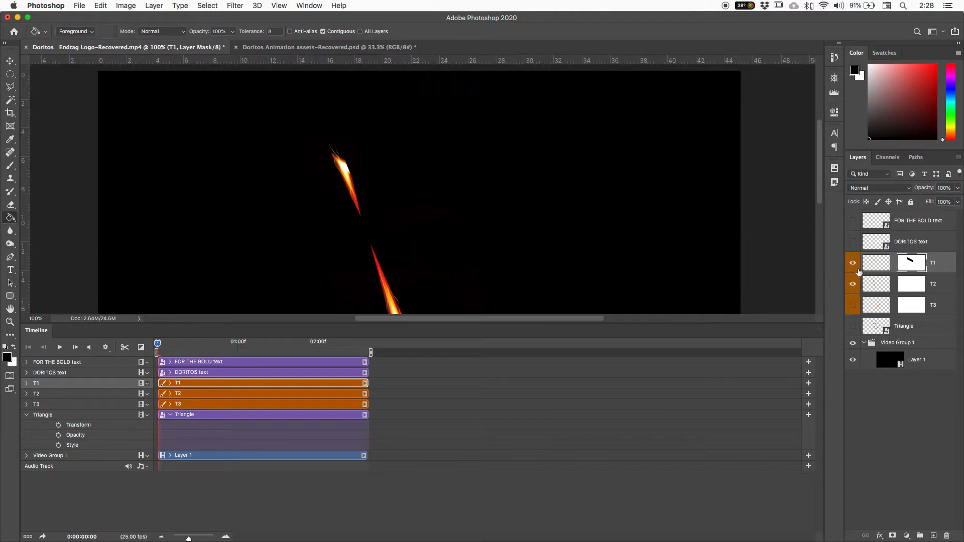
scroll(594, 264, down, 5)
scroll(595, 259, up, 6)
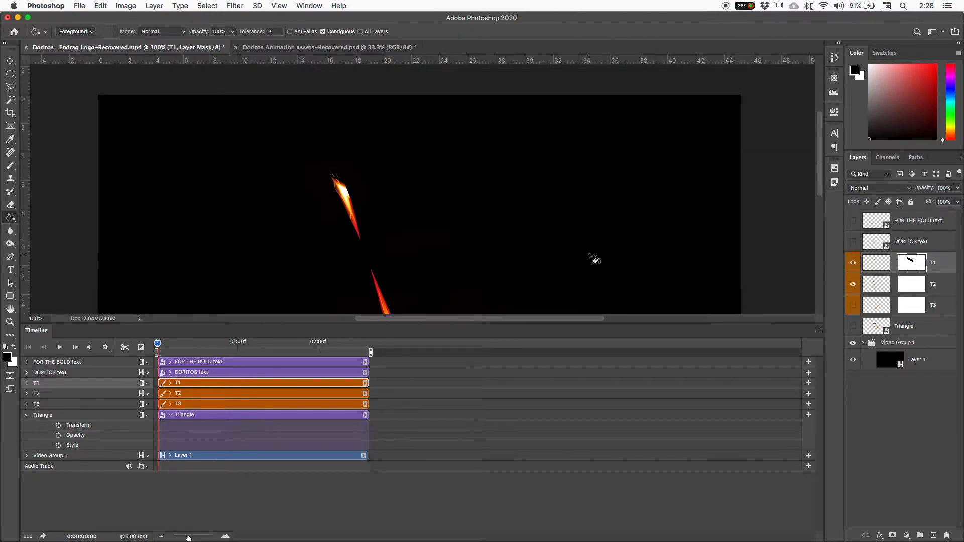
scroll(595, 258, down, 3)
click(888, 286)
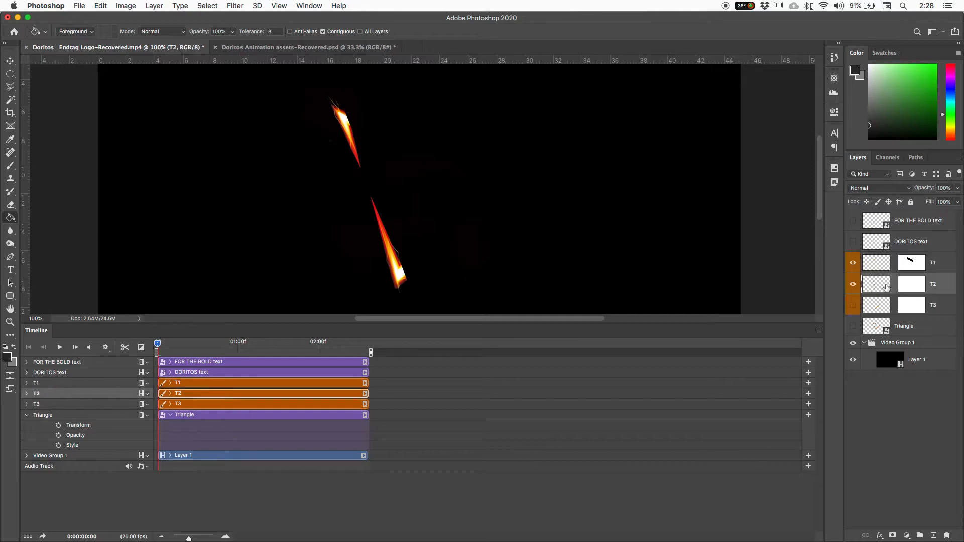
click(925, 290)
Step: Outline the whole T2 stroke with a closed polygonal selection and fill it with black on the T2 layer mask
key(l)
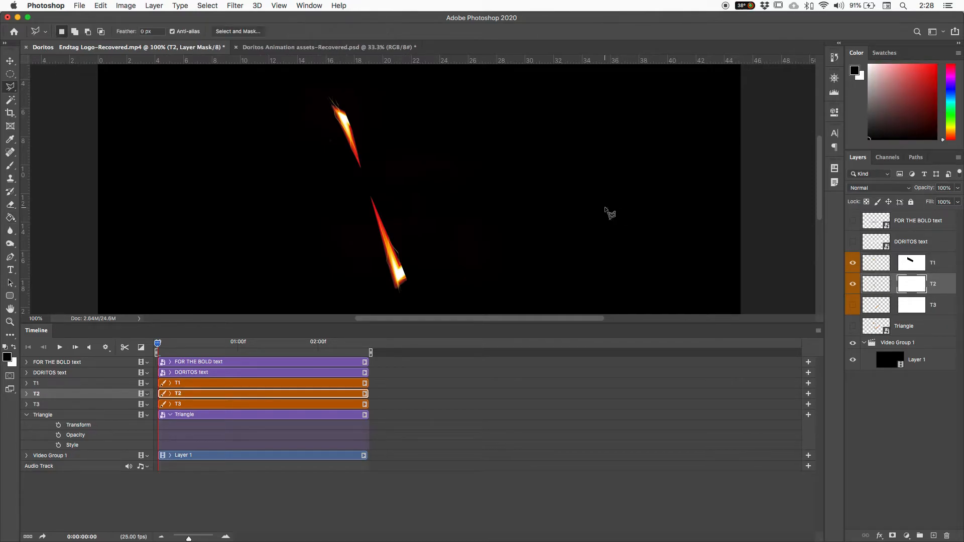
click(300, 91)
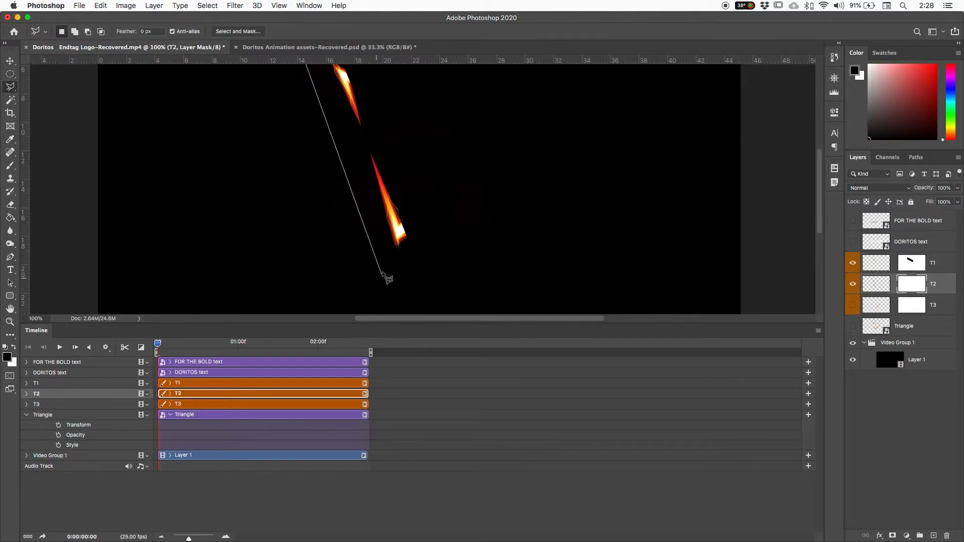
click(383, 279)
click(439, 248)
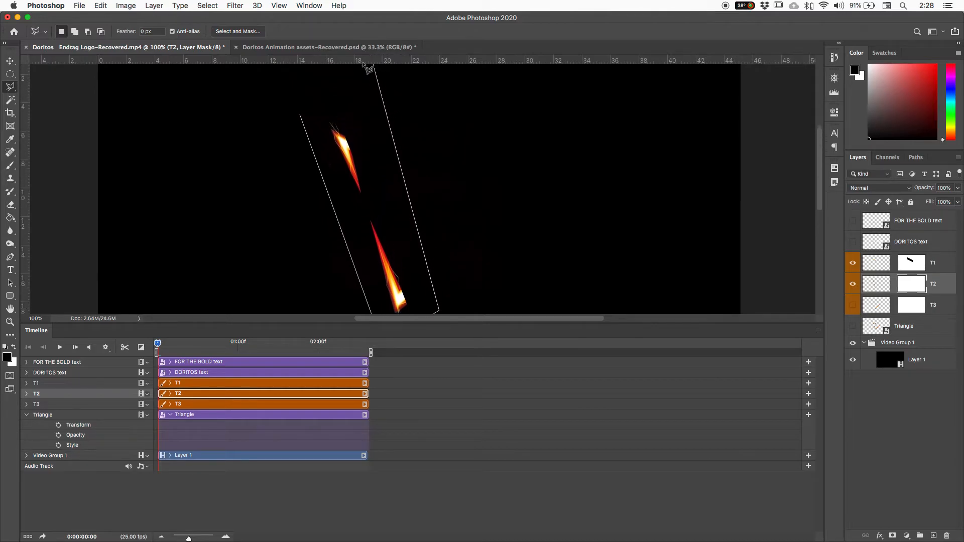
click(356, 86)
double_click(310, 103)
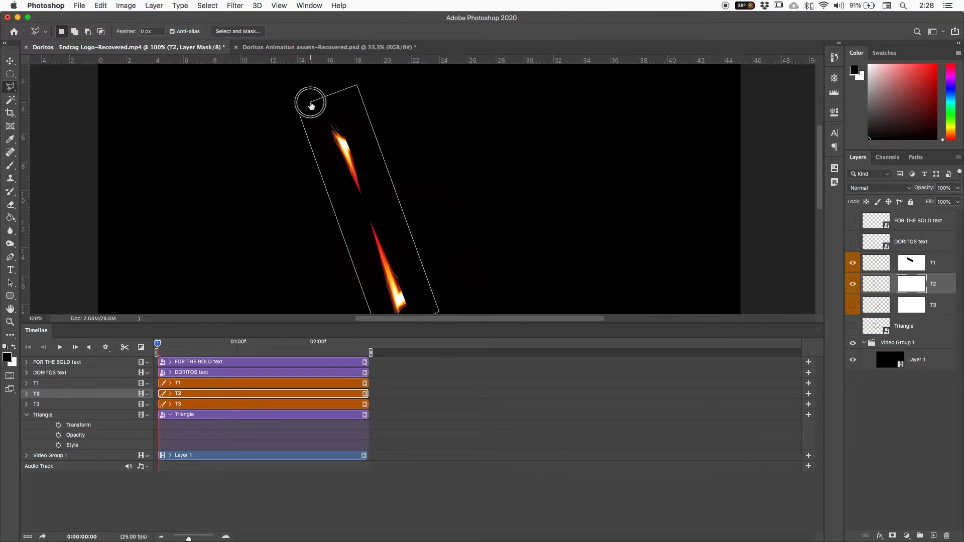
key(g)
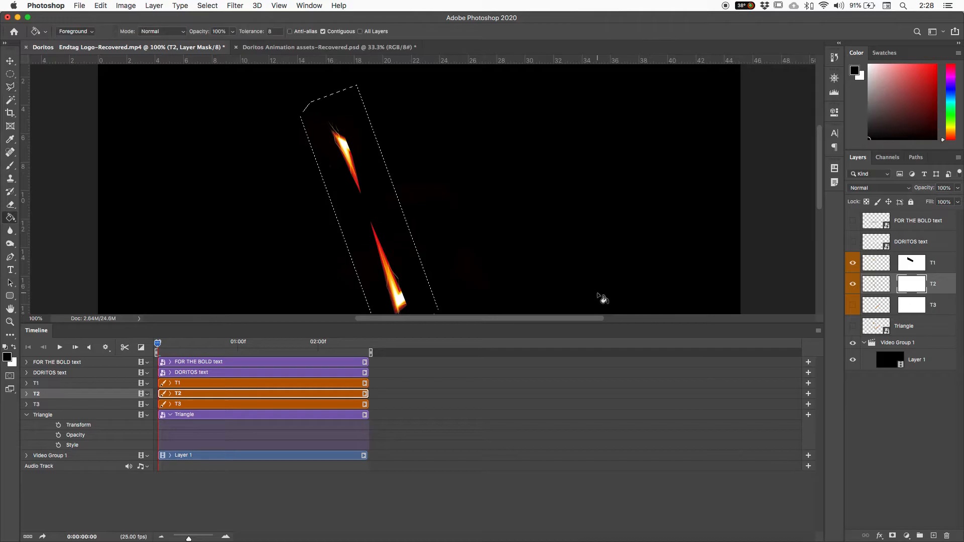
click(367, 226)
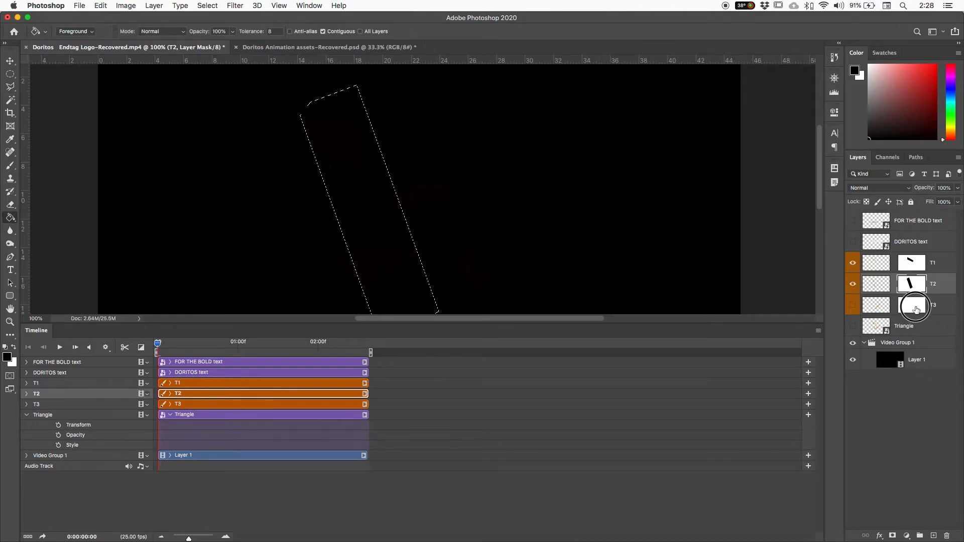
Step: Show layer T3, target its layer mask and outline the whole T3 stroke with a closed polygonal selection
click(862, 305)
click(853, 305)
scroll(655, 226, down, 4)
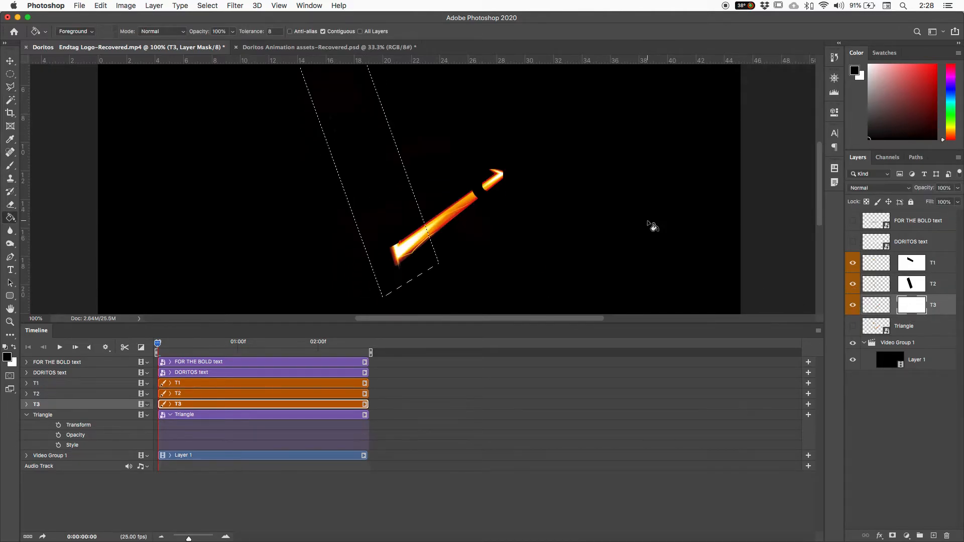
key(l)
click(528, 189)
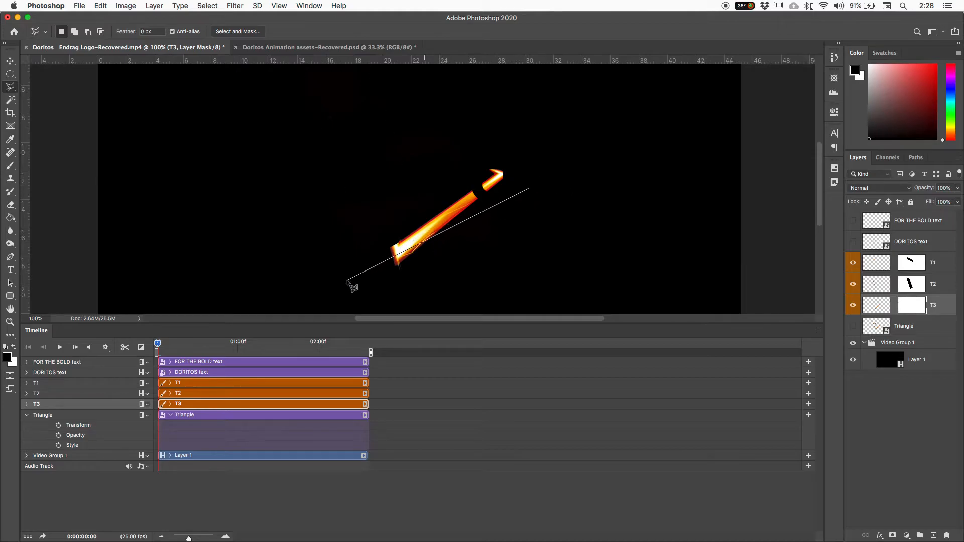
click(384, 310)
click(355, 233)
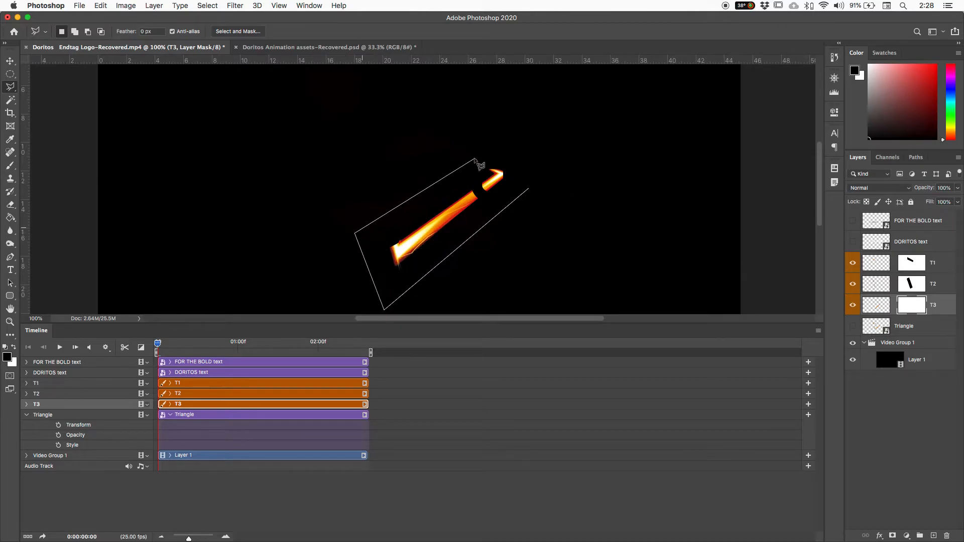
click(496, 136)
click(529, 188)
Step: Fill the selected area of the T3 layer mask with black using the Paint Bucket and deselect
key(g)
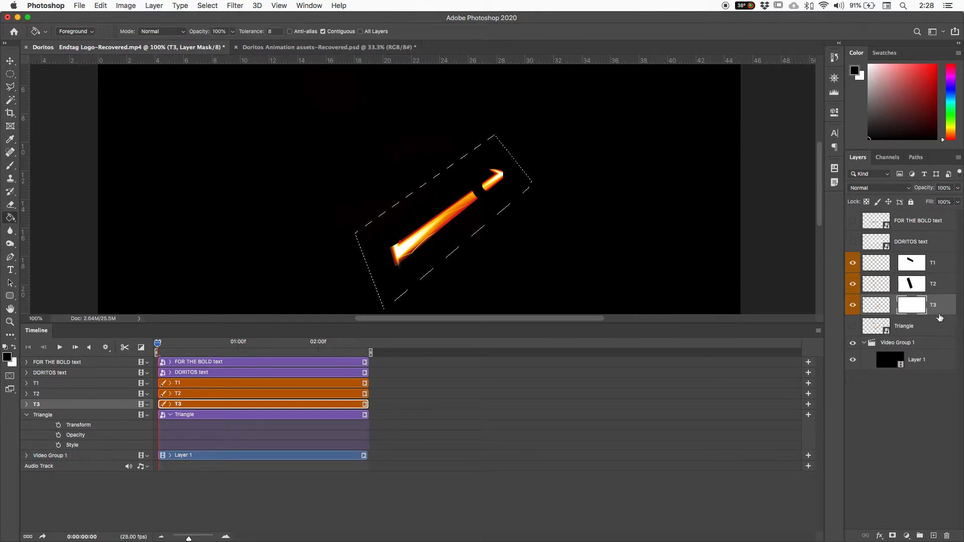
click(494, 255)
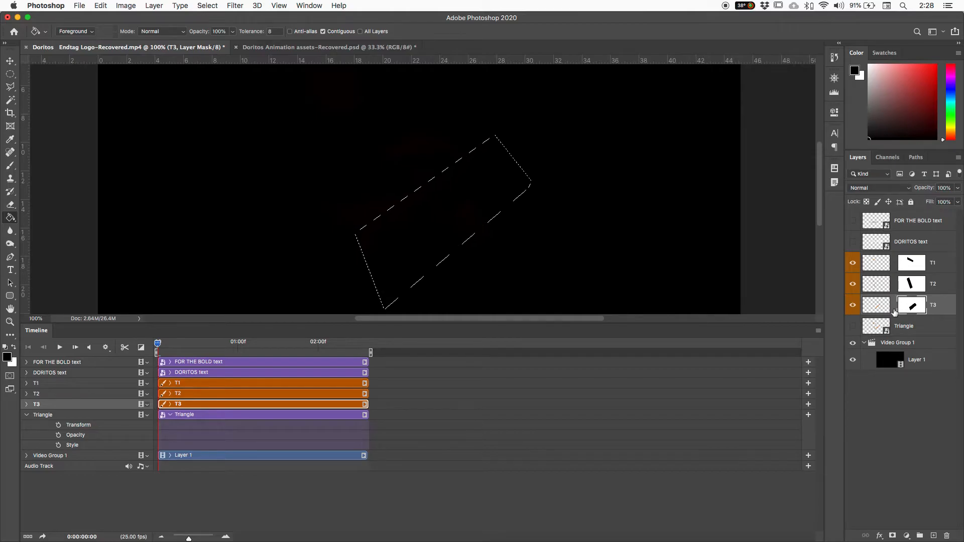
key(super+d)
Step: Collapse the Triangle track's properties in the timeline and expand those of the T1 track
click(44, 386)
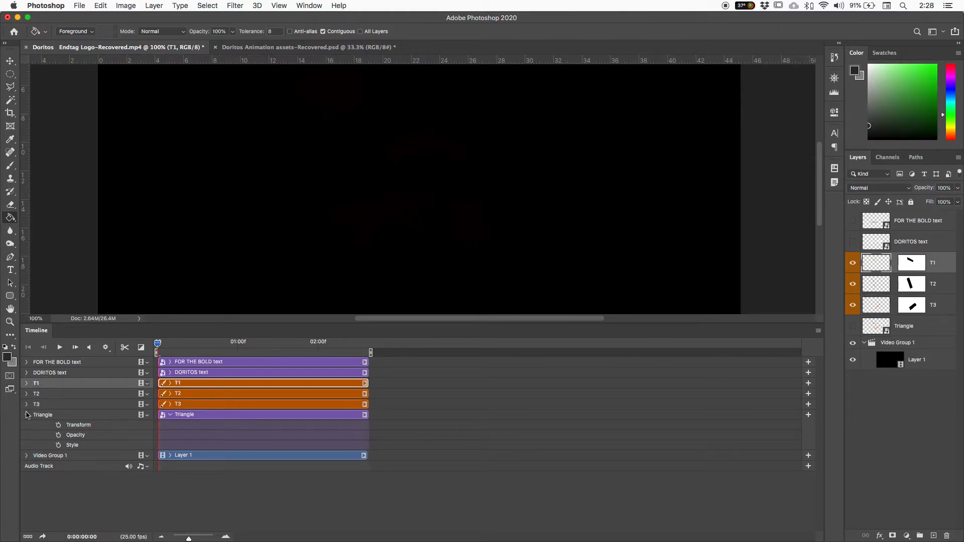
click(27, 415)
click(27, 383)
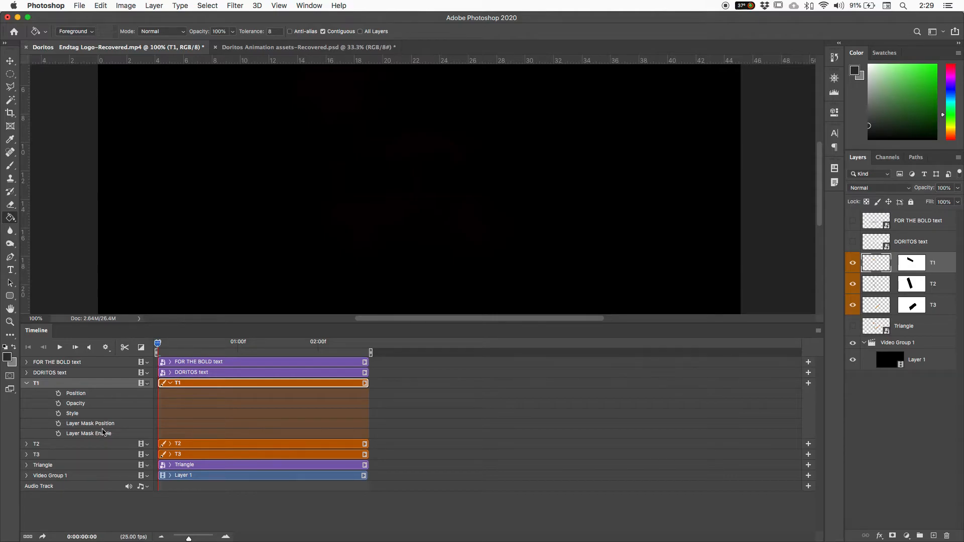
Step: Move the playhead to 0:00:00:11 and disable the T1 layer mask to compare its stroke with the video
key(super+minus)
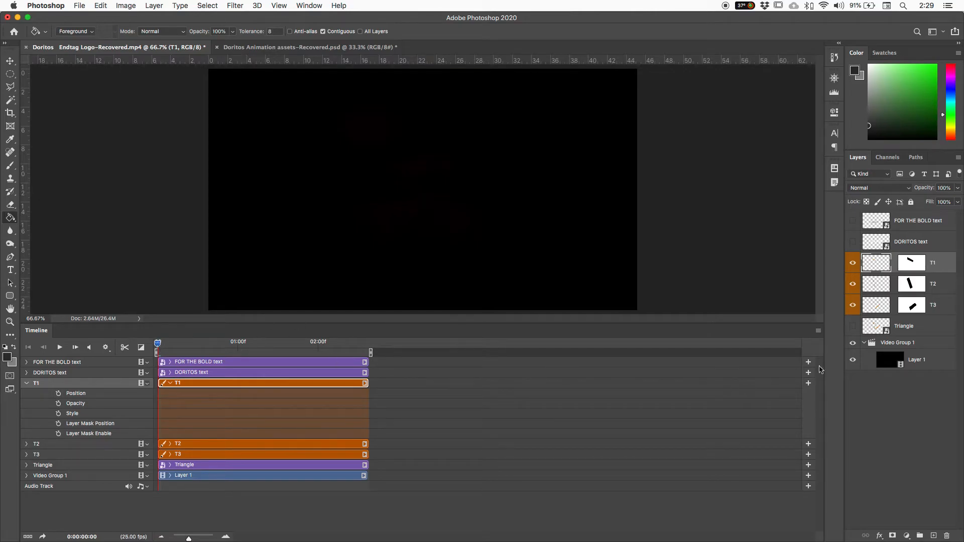
click(852, 343)
click(853, 343)
drag(158, 344, 193, 346)
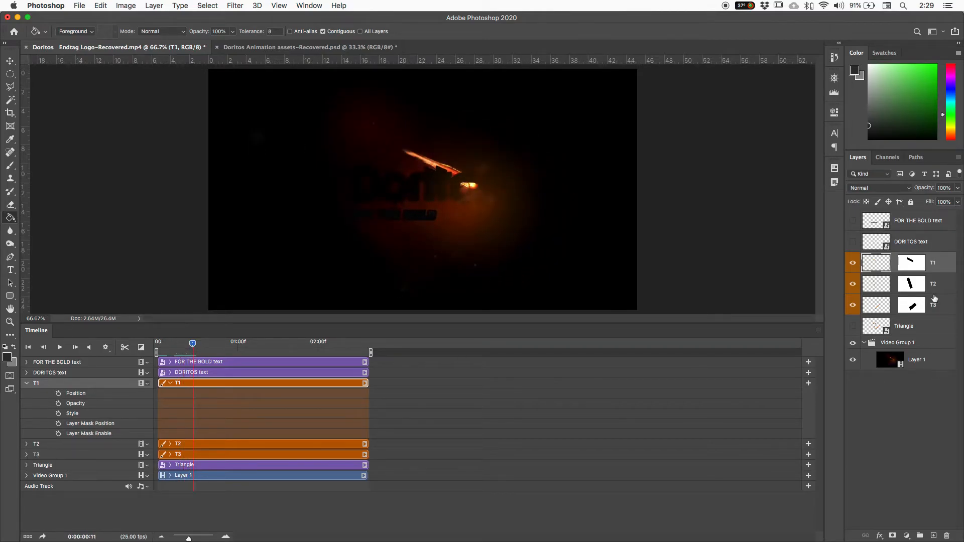
click(914, 263)
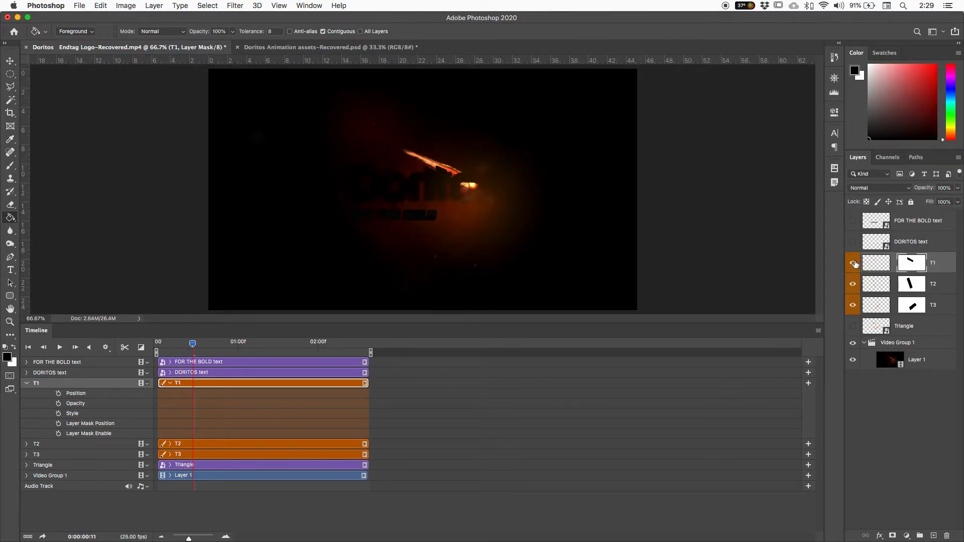
right_click(915, 266)
click(857, 270)
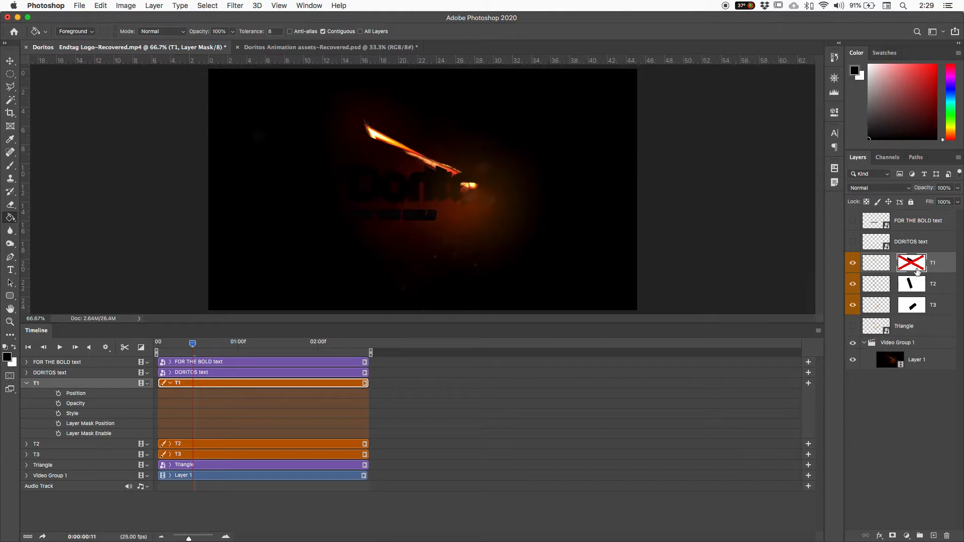
Step: Scrub around the start of the flame stroke and park the playhead at 0:00:00:09
mouse_move(194, 347)
mouse_down()
mouse_move(168, 349)
mouse_move(189, 351)
mouse_up()
click(200, 345)
mouse_move(201, 345)
mouse_down()
mouse_move(209, 346)
mouse_move(187, 350)
mouse_up()
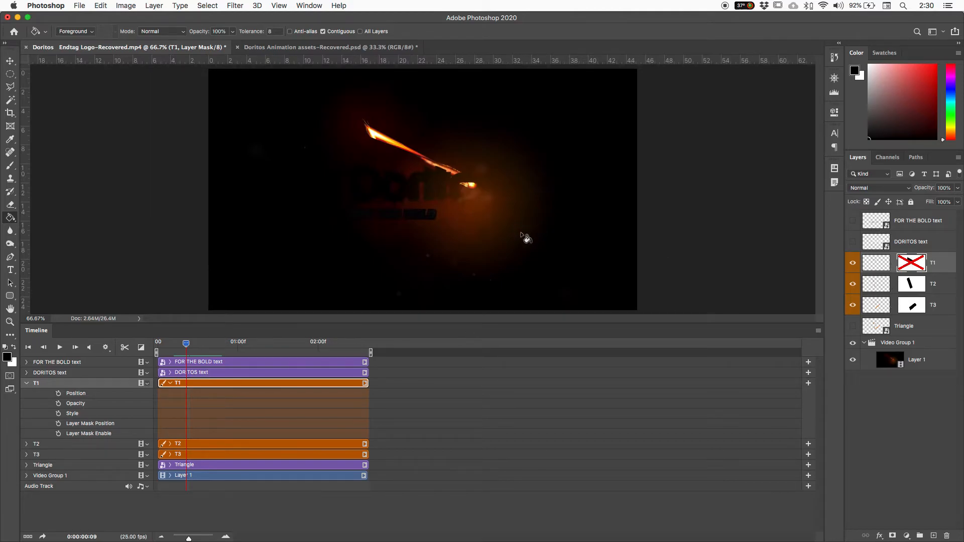
Step: Re-enable the T1 layer mask and turn on keyframing for its Layer Mask Position at 0:00:00:09
shift+click(909, 267)
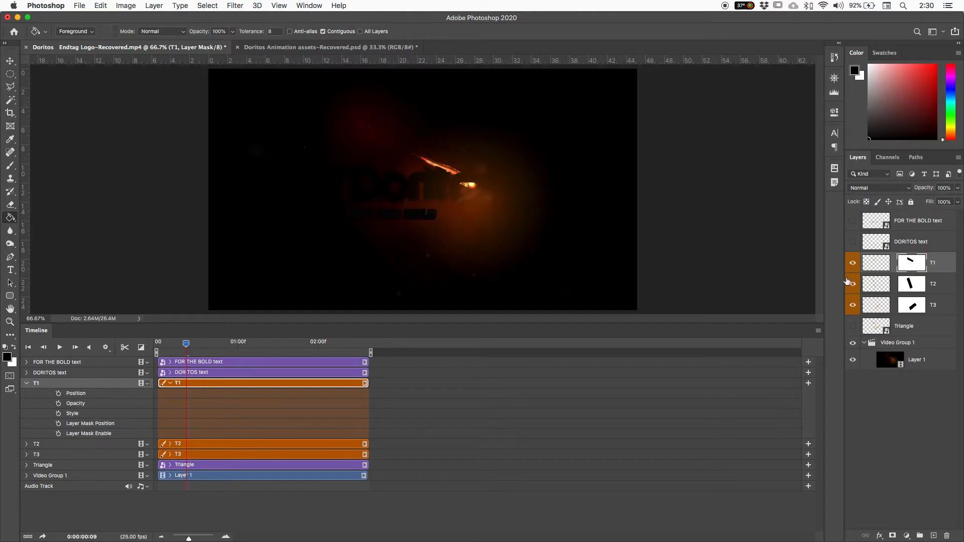
right_click(907, 268)
click(916, 265)
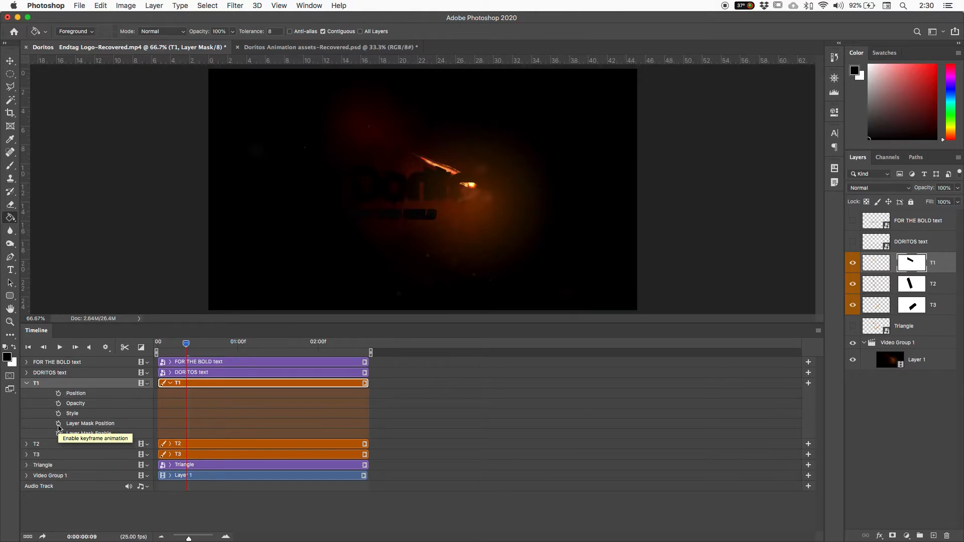
click(59, 424)
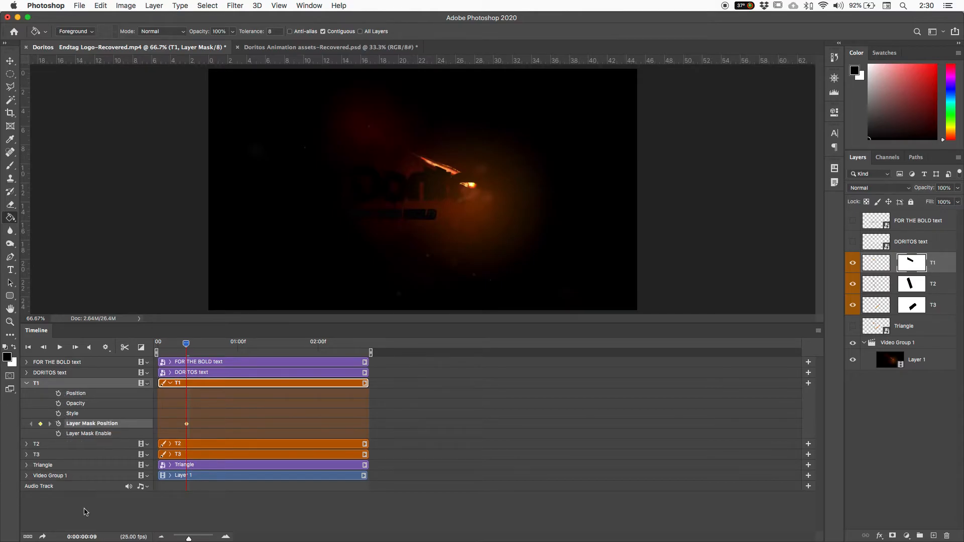
Step: Try to reveal the T1 stroke at 0:00:00:18 by free-transforming its layer mask to X 292.50 px, Y 77.00 px
drag(185, 345, 214, 350)
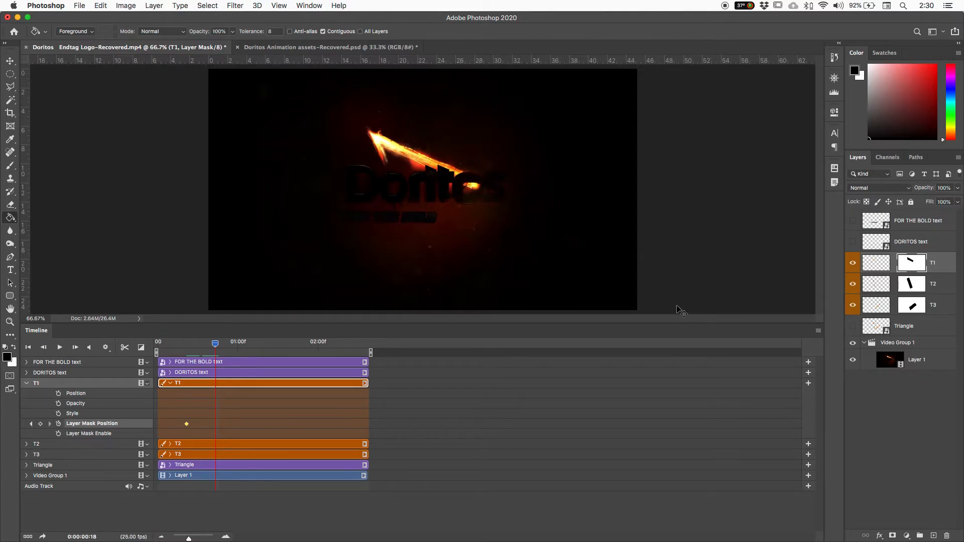
key(ctrl+t)
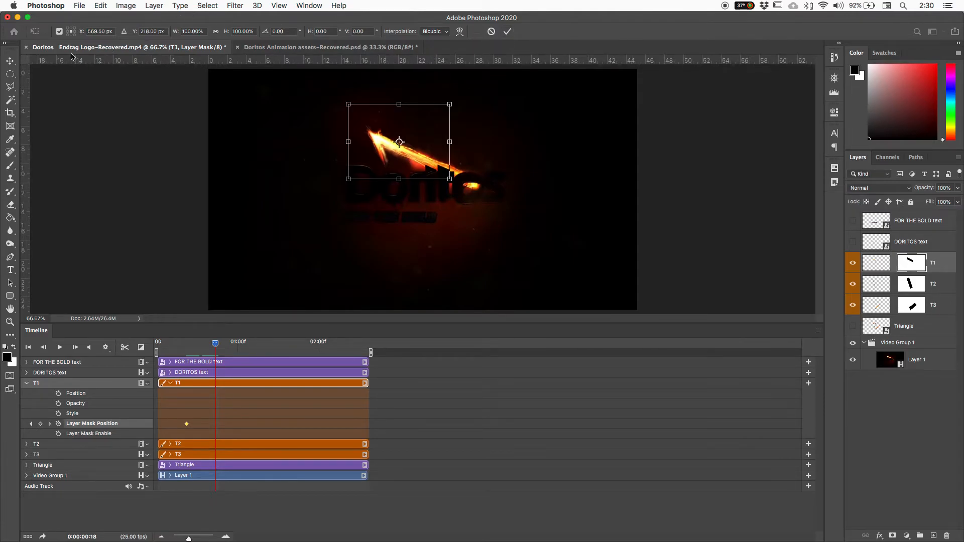
drag(433, 161, 354, 124)
drag(349, 122, 341, 114)
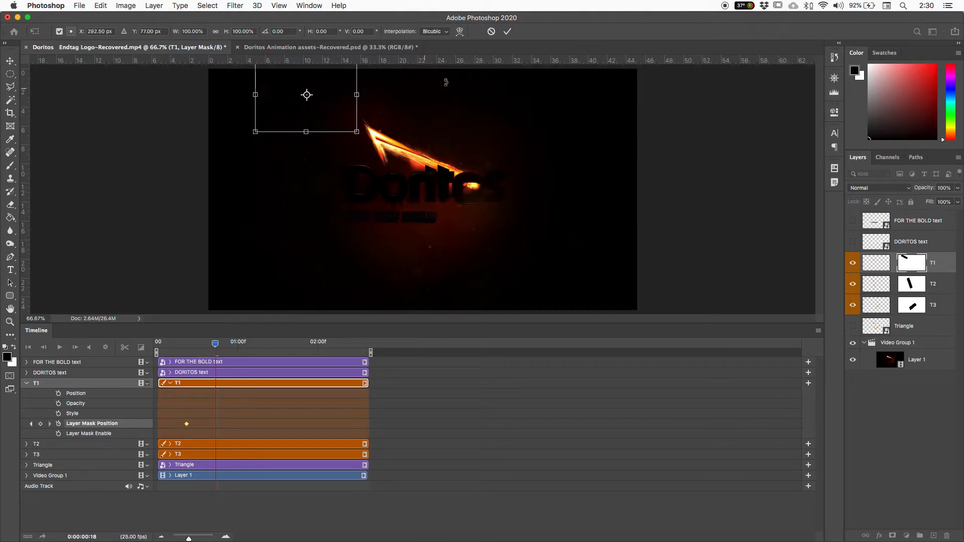
click(509, 33)
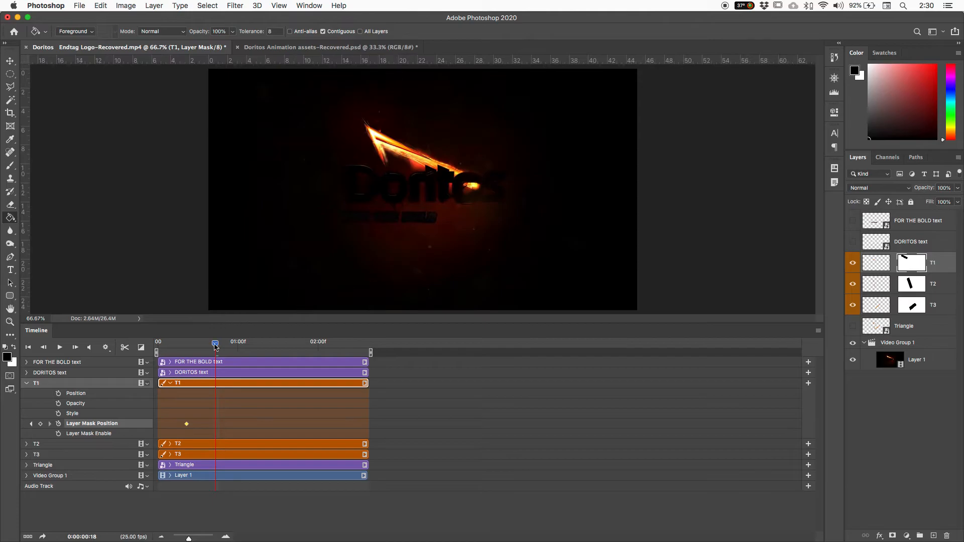
Step: Undo the transform of the T1 layer mask and return the playhead to the keyframe at 0:00:00:09
mouse_move(214, 347)
mouse_down()
mouse_move(198, 346)
mouse_move(213, 345)
mouse_up()
key(super+z)
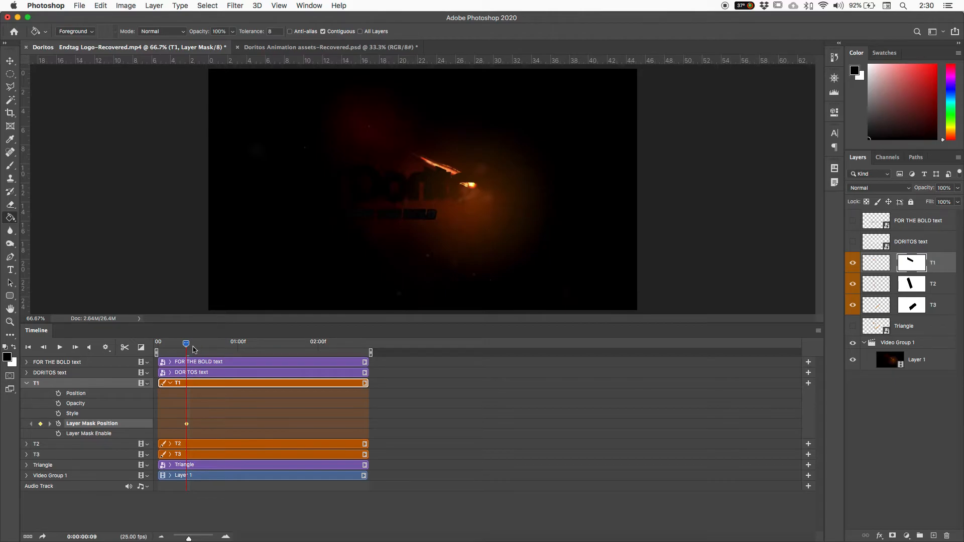
key(super+t)
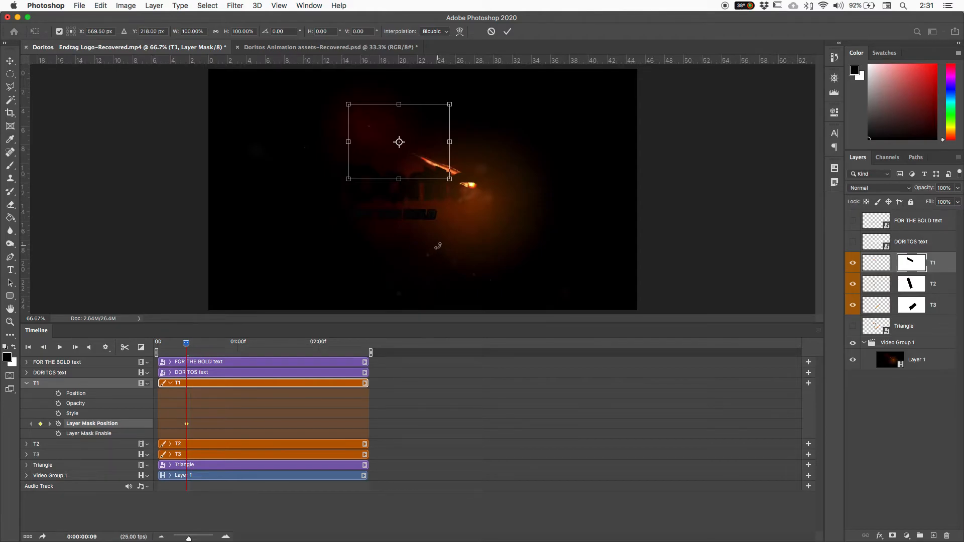
click(491, 32)
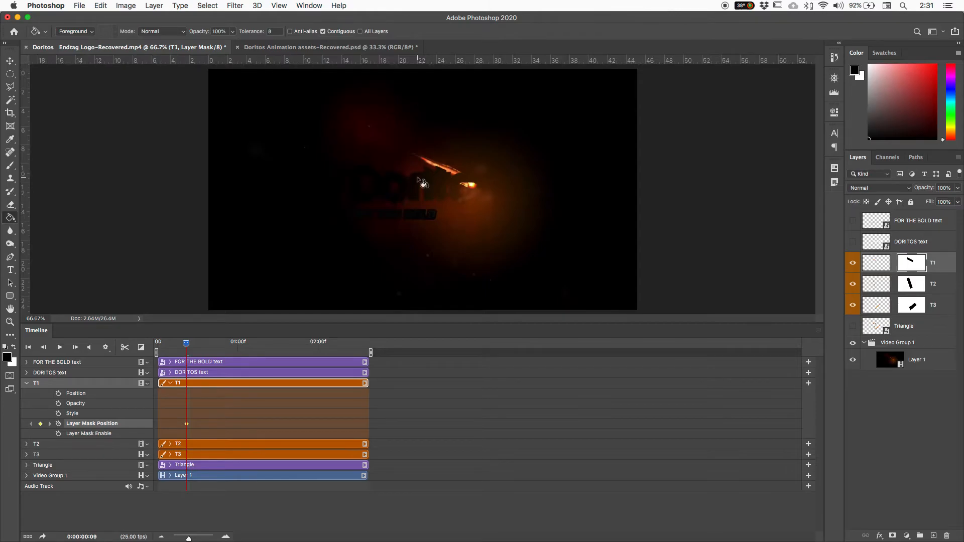
Step: Reveal the T1 stroke at 0:00:00:18 by moving its layer mask up and left along the flame with the Move tool
drag(187, 344, 215, 349)
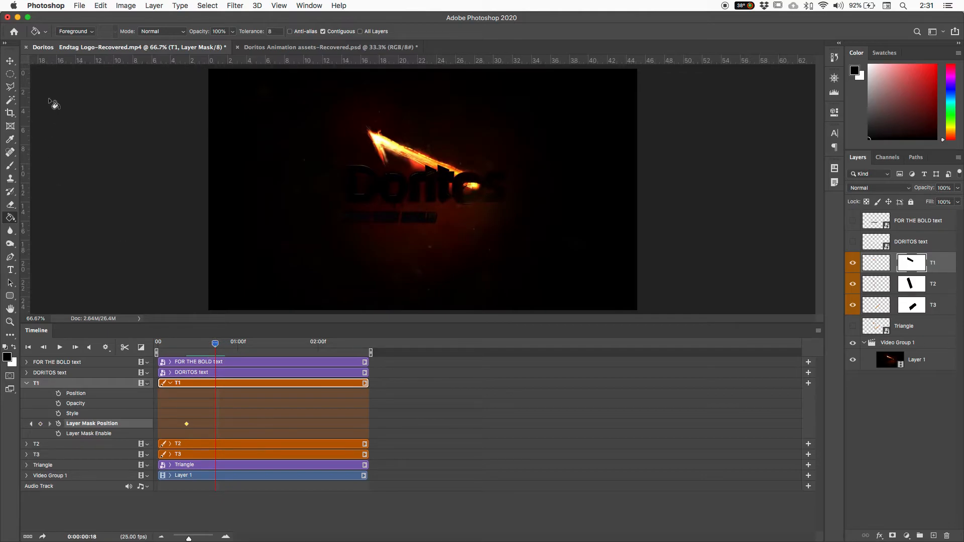
click(8, 59)
drag(427, 171, 324, 128)
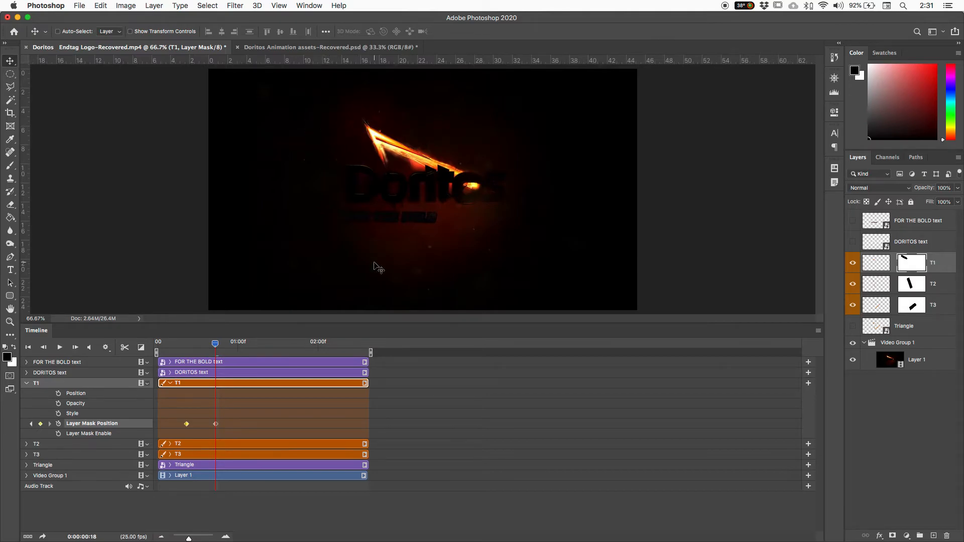
mouse_move(215, 347)
mouse_down()
mouse_move(187, 346)
mouse_move(257, 347)
mouse_move(253, 360)
mouse_move(198, 359)
mouse_move(252, 361)
mouse_move(219, 365)
mouse_up()
Step: Collapse T1's timeline properties and turn on keyframing for the T2 layer's Layer Mask Position at 0:00:00:18
click(26, 383)
click(30, 393)
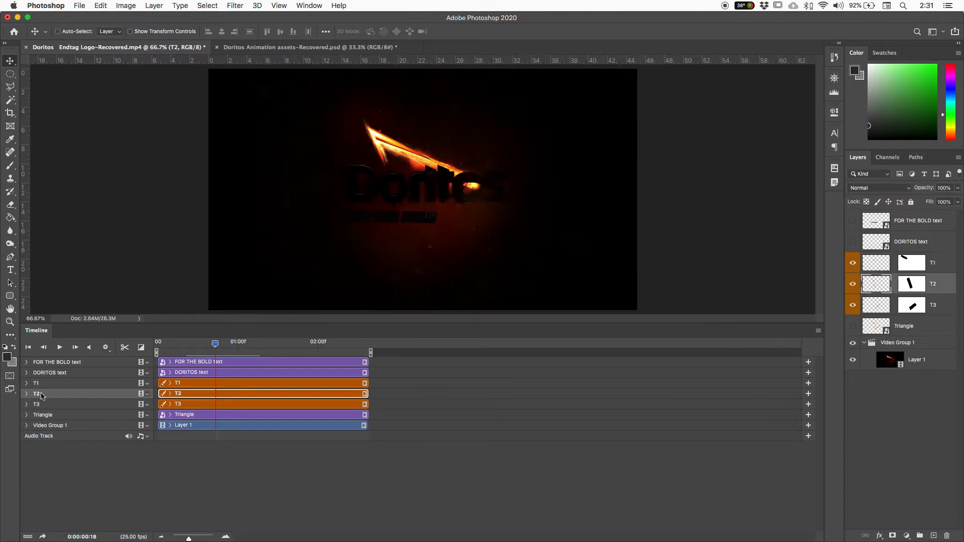
click(26, 393)
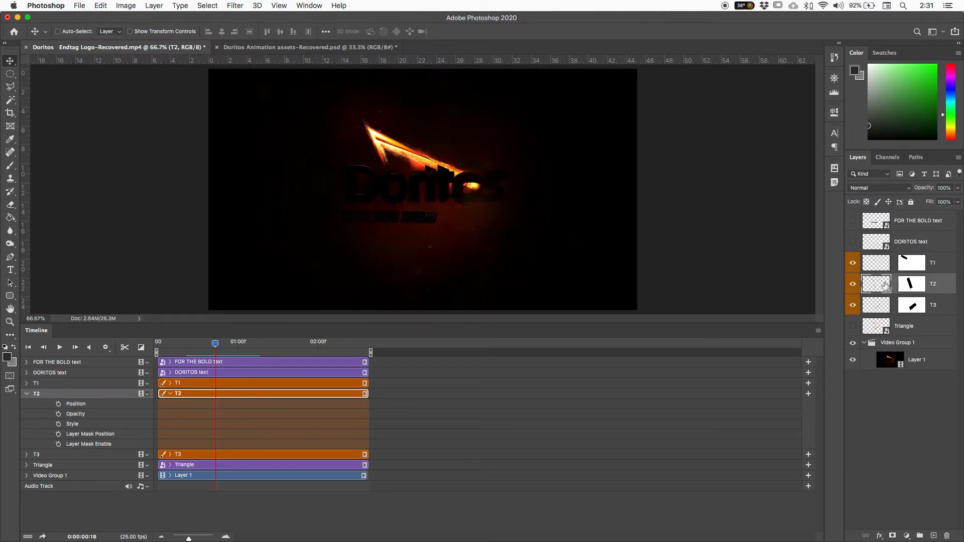
click(912, 284)
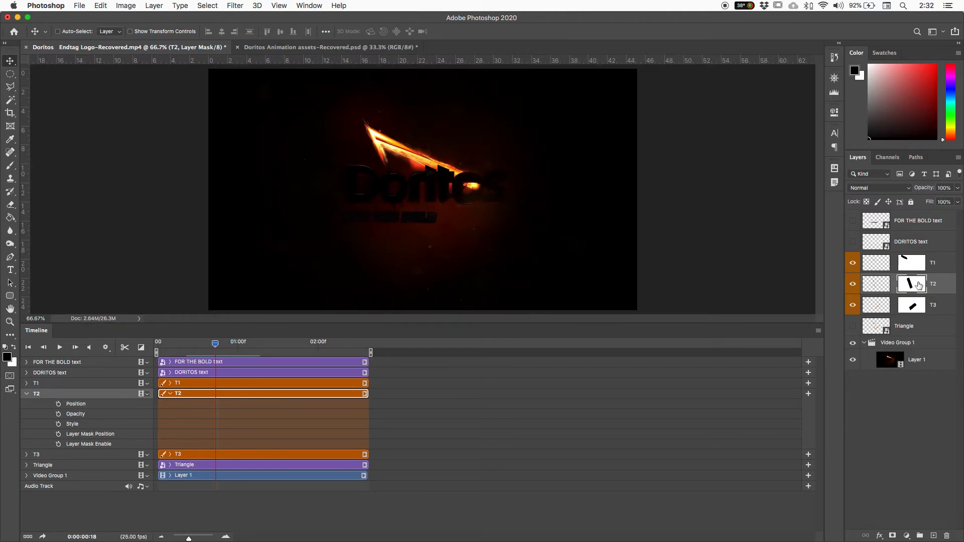
click(58, 434)
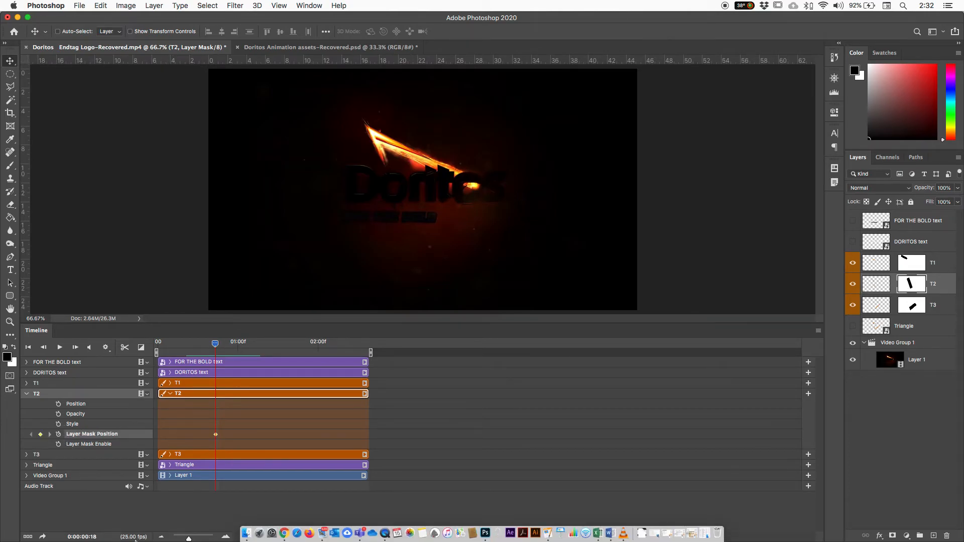
Step: Reveal the T2 stroke at 0:00:01:06 by moving its layer mask down and right along the stroke
click(215, 345)
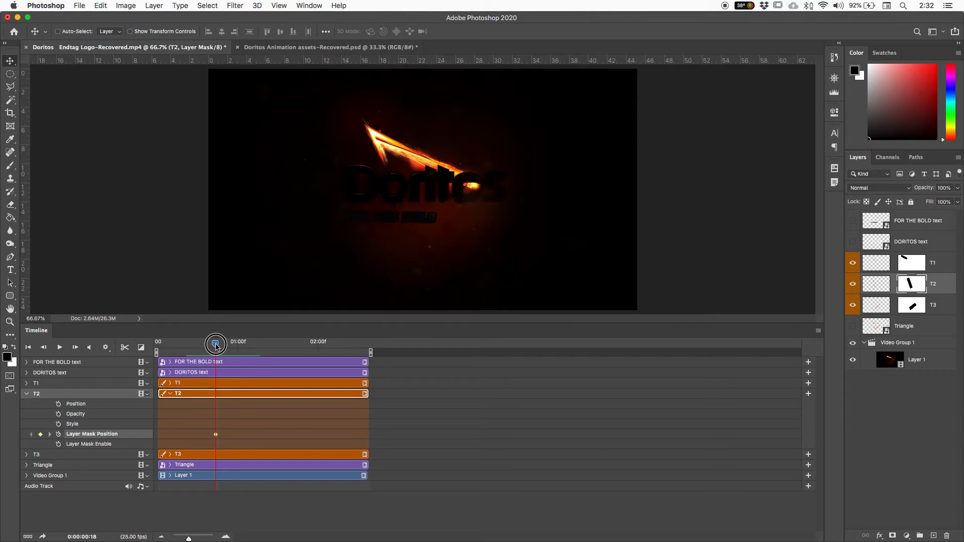
drag(215, 345, 257, 350)
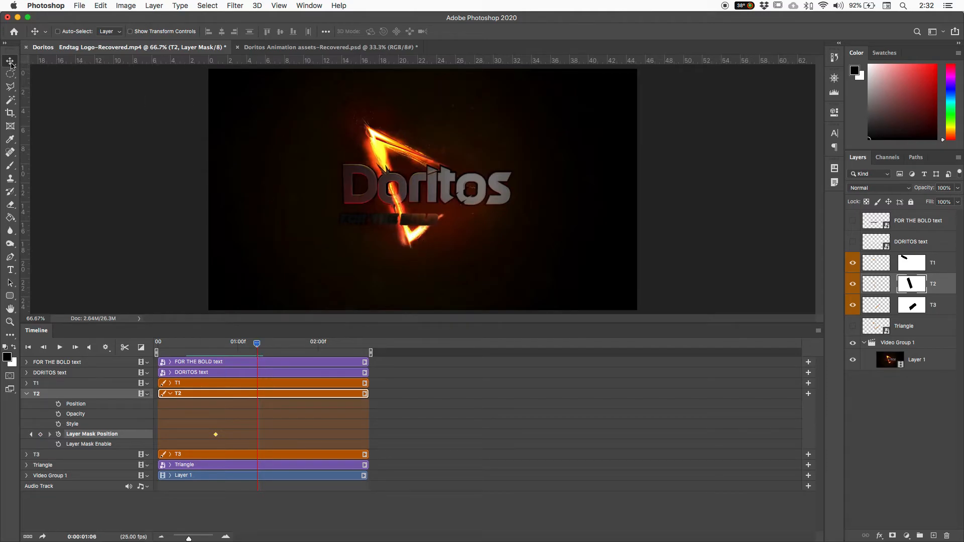
drag(383, 168, 456, 312)
mouse_move(257, 344)
mouse_down()
mouse_move(194, 346)
mouse_move(289, 346)
mouse_move(259, 347)
mouse_up()
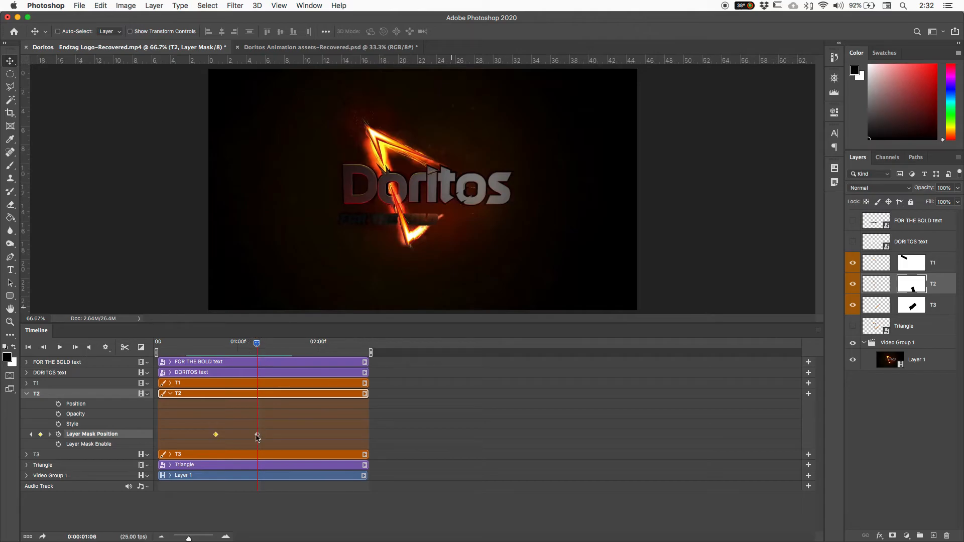
Step: Collapse T2's timeline properties and turn on keyframing for the T3 layer's Layer Mask Position at 0:00:01:06
click(28, 394)
click(38, 406)
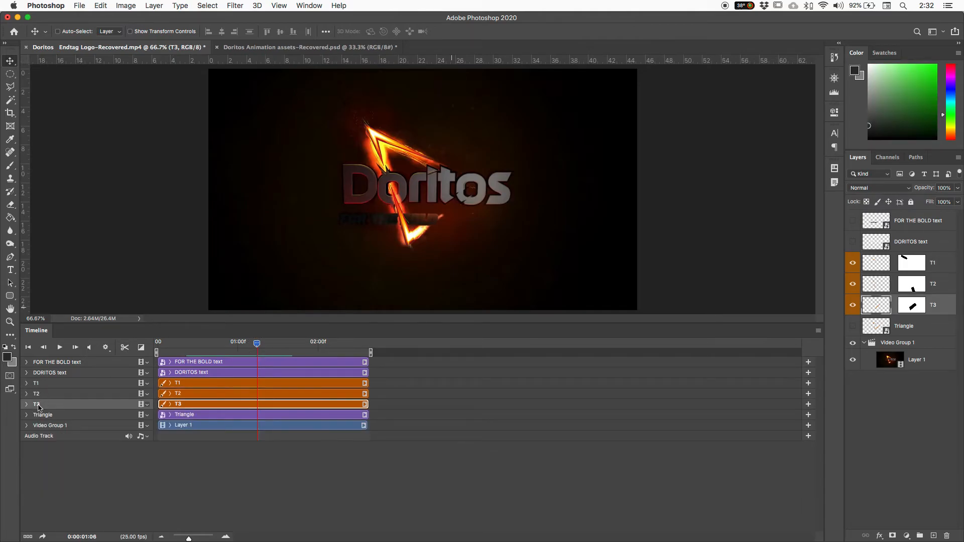
click(27, 404)
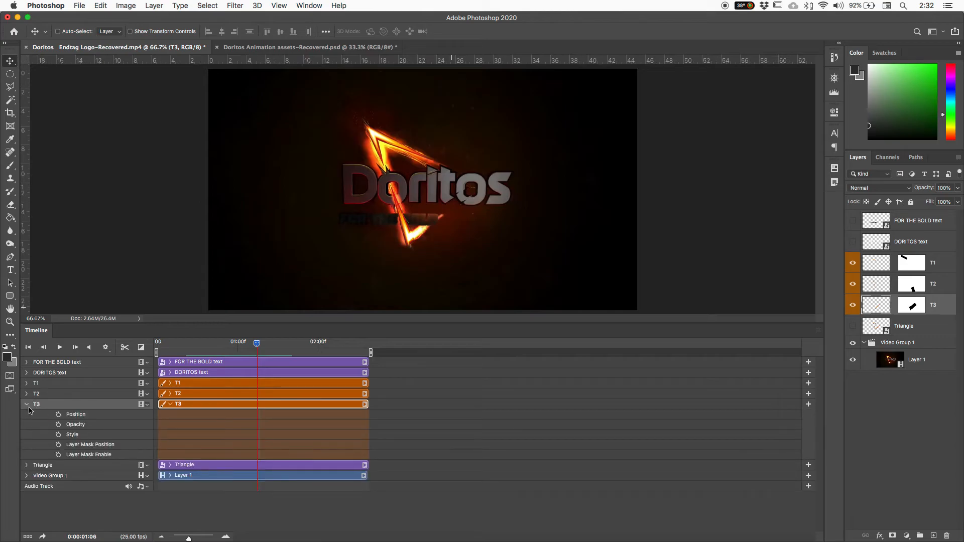
click(907, 309)
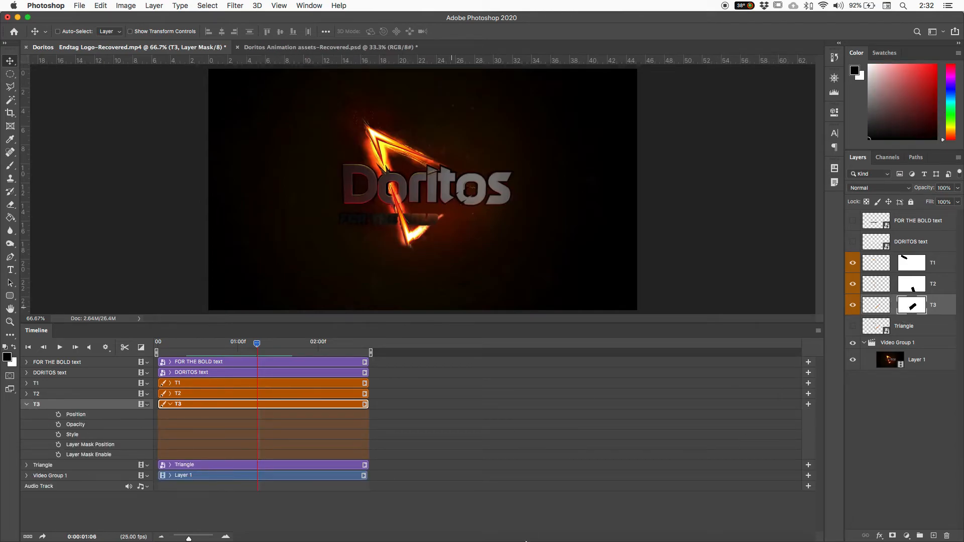
click(58, 444)
Step: Reveal the T3 stroke at 0:00:01:17 by moving its layer mask up and right, and return the playhead to the start
drag(259, 345, 293, 349)
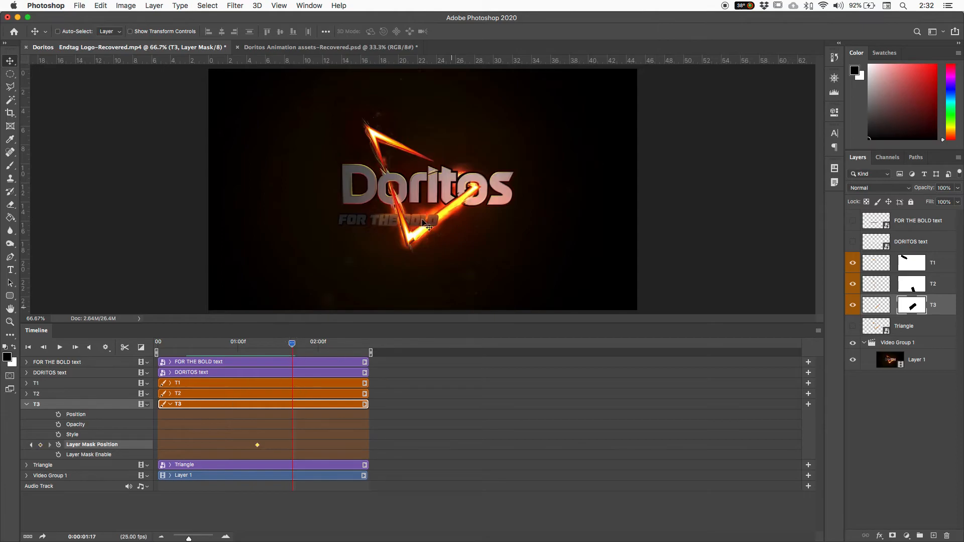
drag(421, 234, 517, 177)
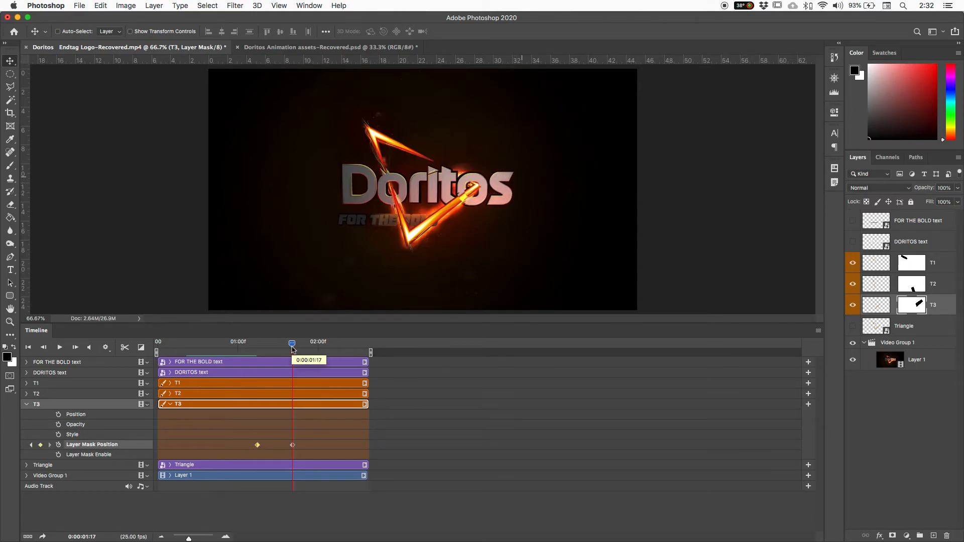
drag(289, 342, 156, 346)
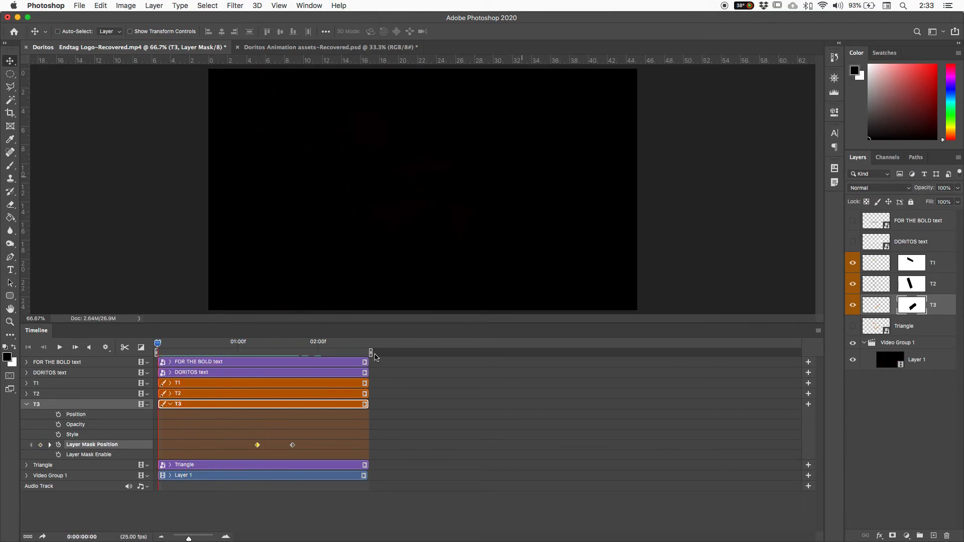
Step: Hide the Layer 1 video and add a new layer outside Video Group 1, directly beneath the Triangle layer
click(852, 361)
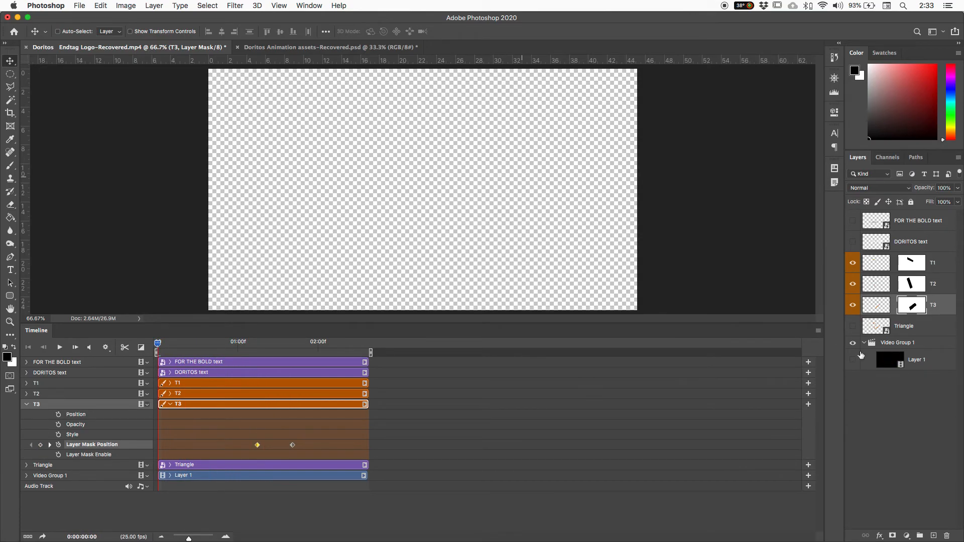
click(936, 360)
click(922, 343)
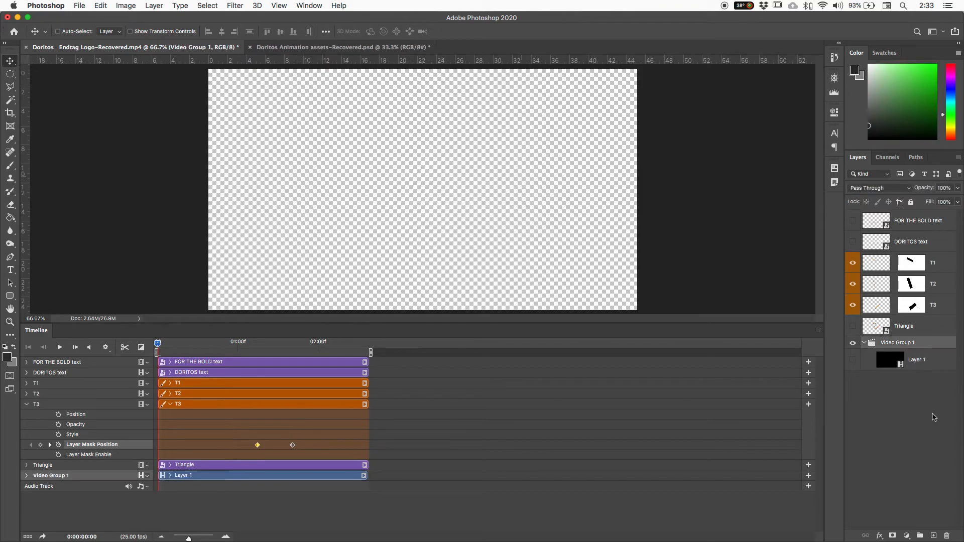
click(934, 536)
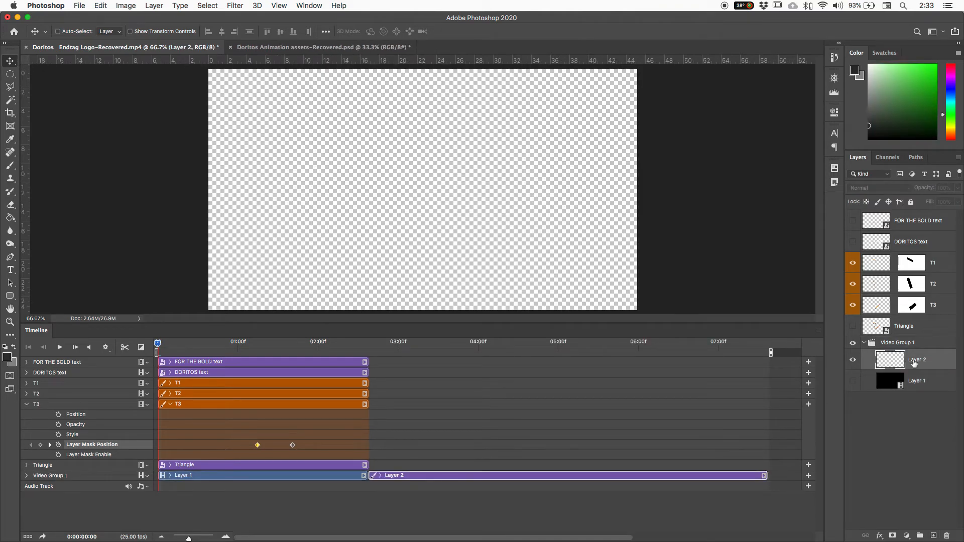
mouse_move(445, 479)
mouse_down()
mouse_move(443, 462)
mouse_move(507, 462)
mouse_move(458, 475)
mouse_up()
drag(918, 358, 918, 340)
drag(485, 479, 278, 468)
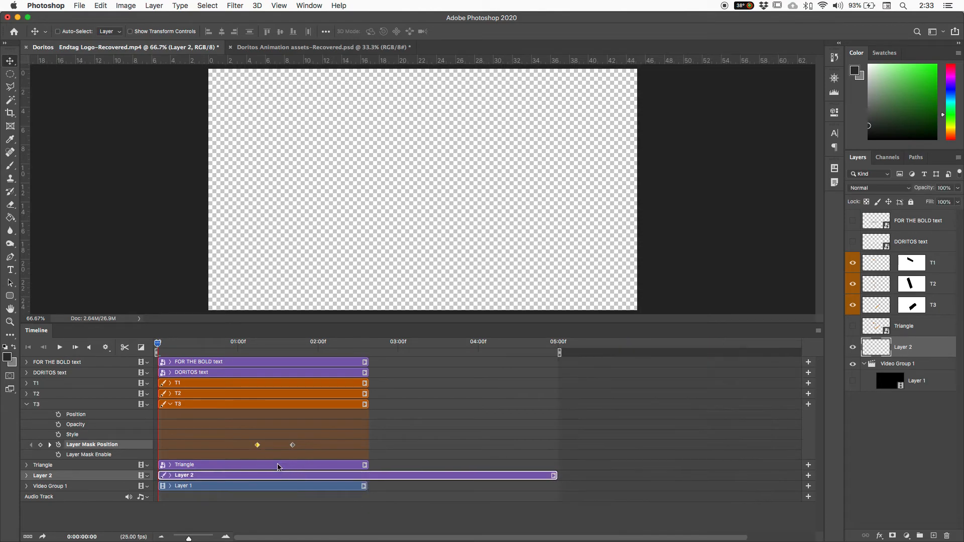
Step: Fill the new layer with the default black foreground colour to serve as a background
key(g)
click(366, 256)
key(d)
click(439, 254)
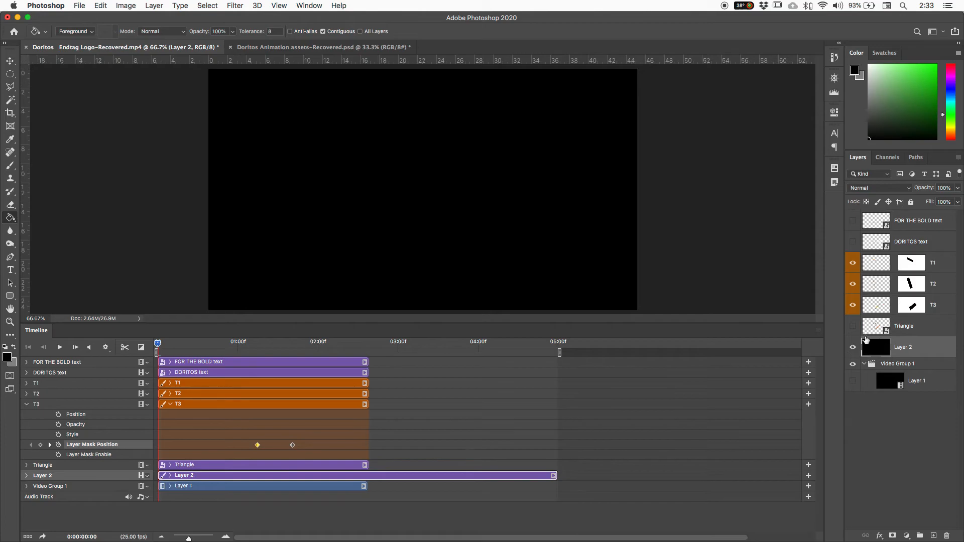
Step: Play the stroke animation over black, first alone and again with the DORITOS and FOR THE BOLD text layers temporarily shown
key(space)
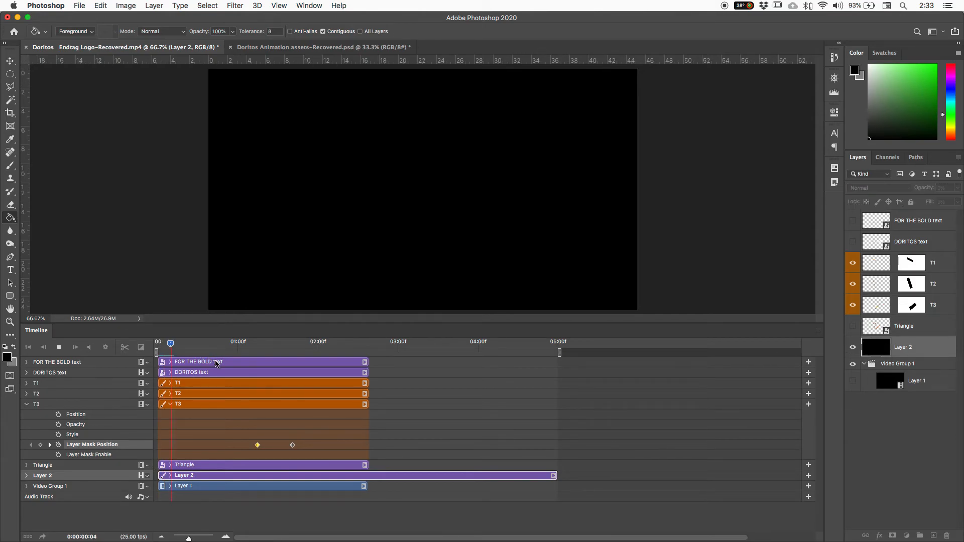
key(space)
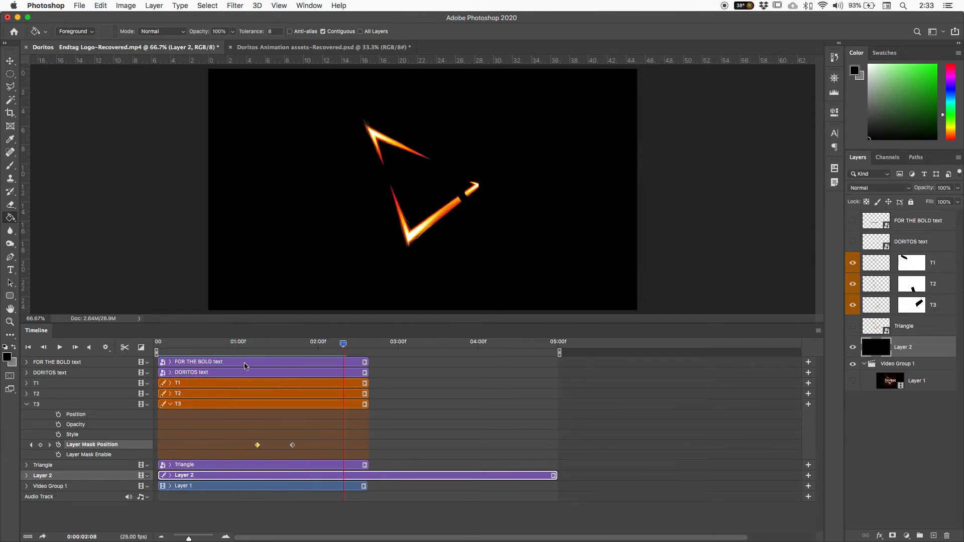
click(851, 242)
click(852, 221)
drag(301, 344, 103, 358)
key(space)
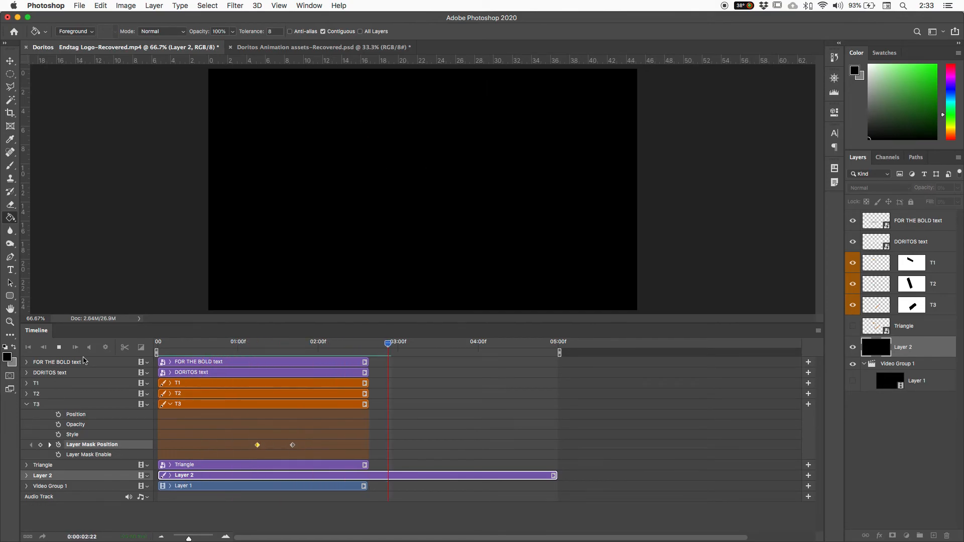
click(221, 347)
mouse_move(220, 346)
mouse_down()
mouse_move(195, 347)
mouse_move(214, 352)
mouse_up()
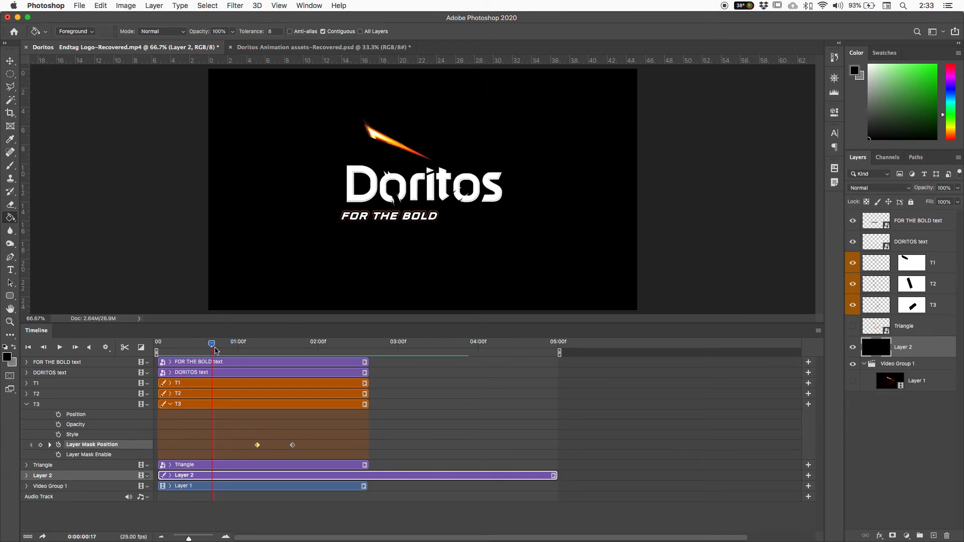
click(853, 242)
click(852, 220)
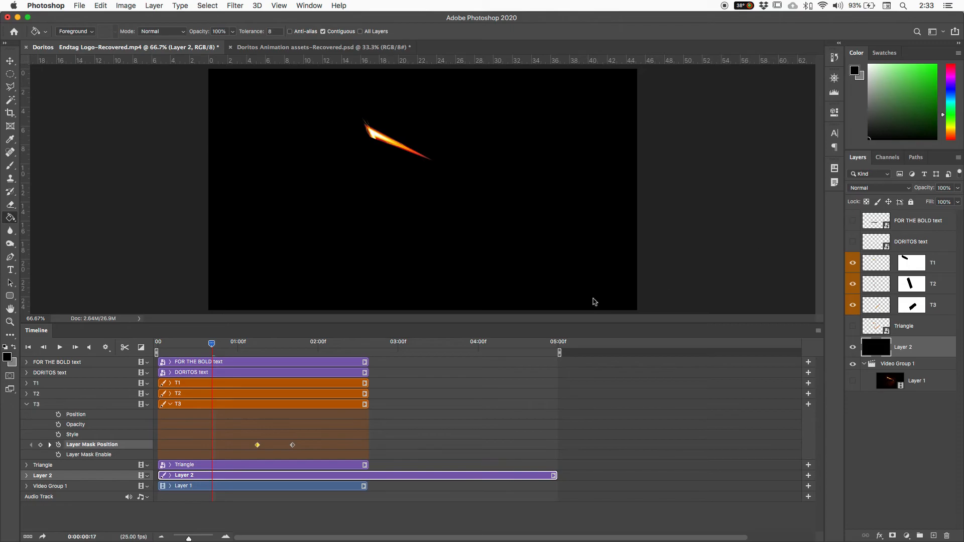
Step: Expand the T1 and T2 timeline properties and move T2's first Layer Mask Position keyframe earlier, to 0:00:00:15
key(super+1)
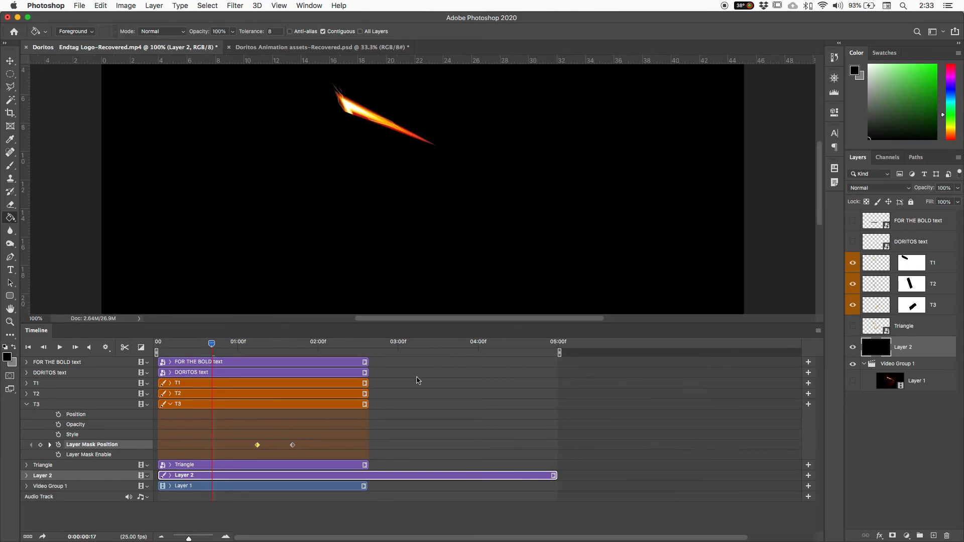
mouse_move(199, 343)
mouse_down()
mouse_move(189, 345)
mouse_move(263, 350)
mouse_up()
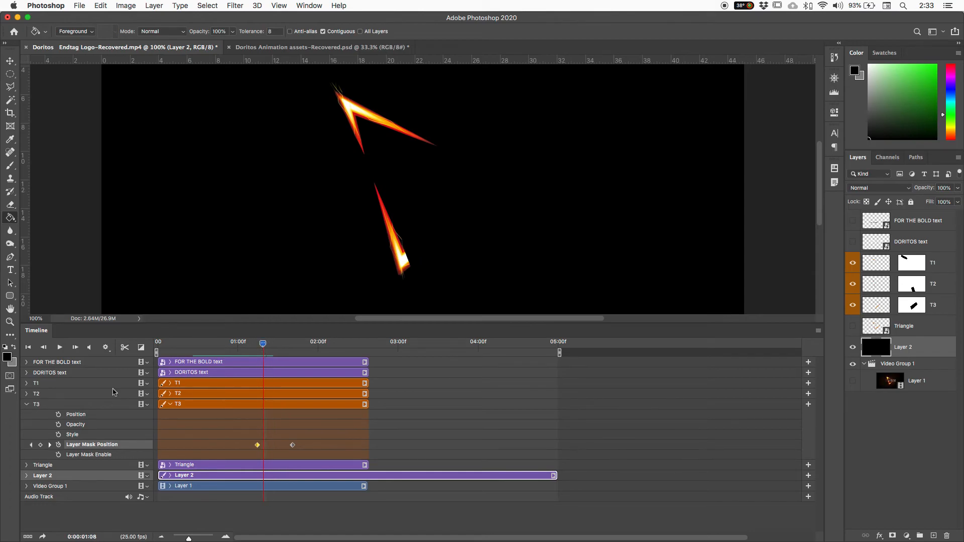
click(26, 394)
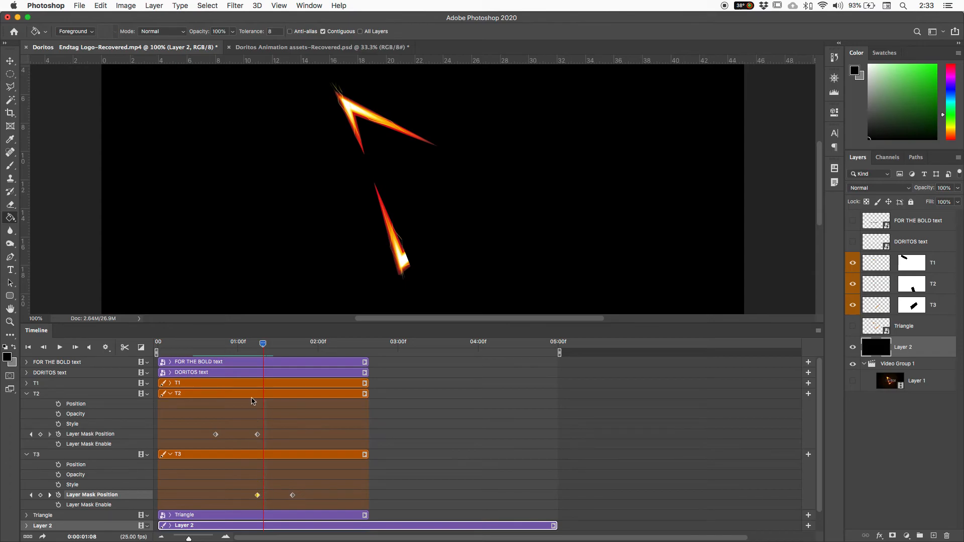
click(26, 383)
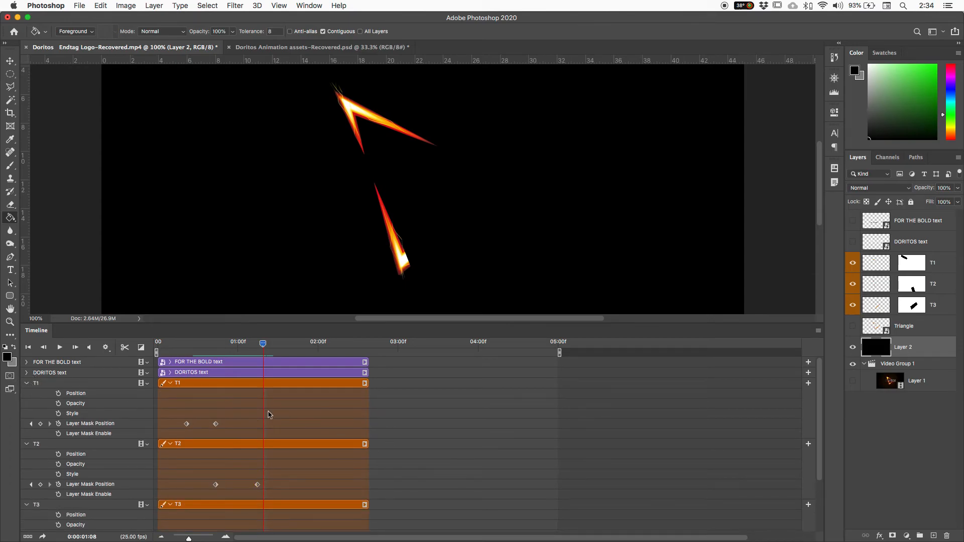
mouse_move(227, 349)
mouse_down()
mouse_move(195, 345)
mouse_move(225, 357)
mouse_up()
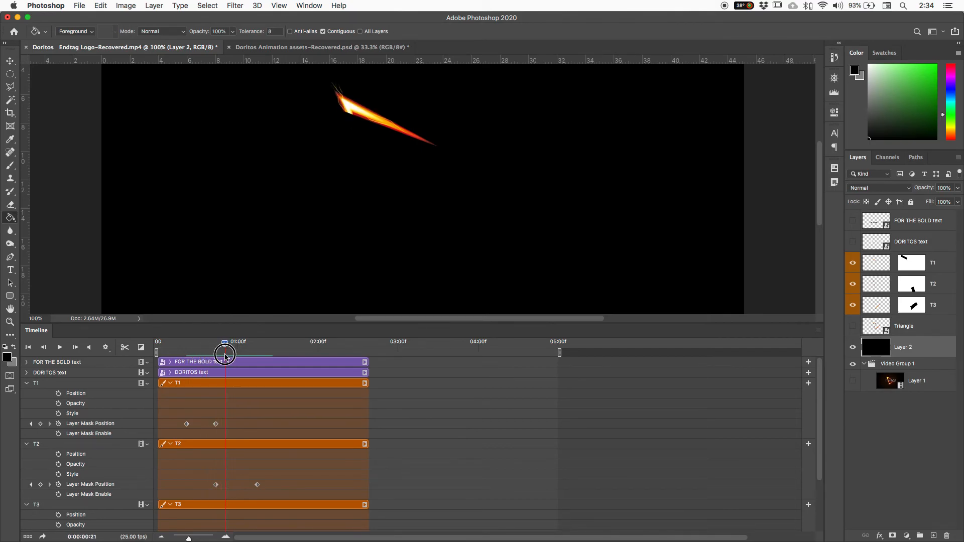
drag(217, 485, 209, 487)
drag(224, 343, 206, 362)
drag(210, 490, 207, 488)
mouse_move(207, 344)
mouse_down()
mouse_move(224, 349)
mouse_move(186, 349)
mouse_move(290, 370)
mouse_move(197, 372)
mouse_up()
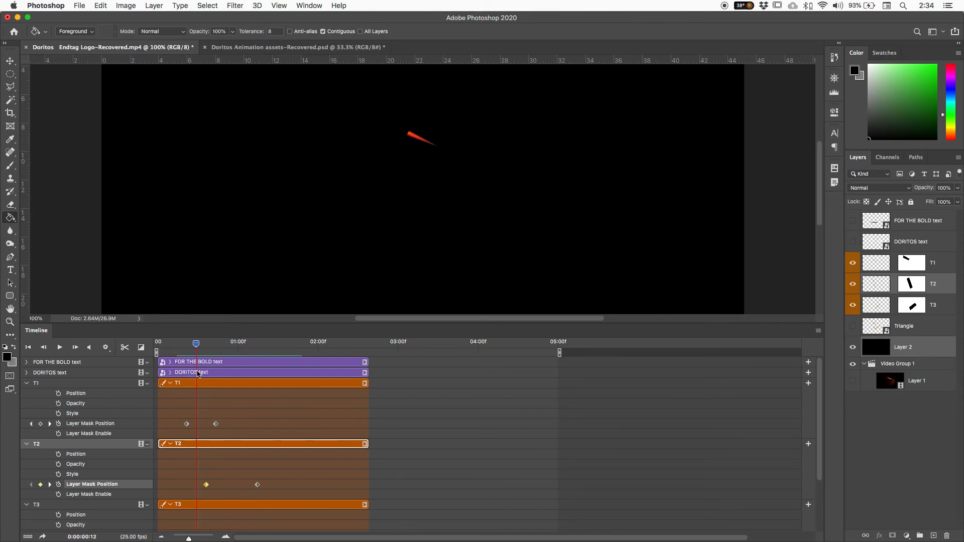
Step: Soften the edges of T1's layer mask with a Gaussian Blur of reduced radius and scrub through the stroke's reveal
click(917, 262)
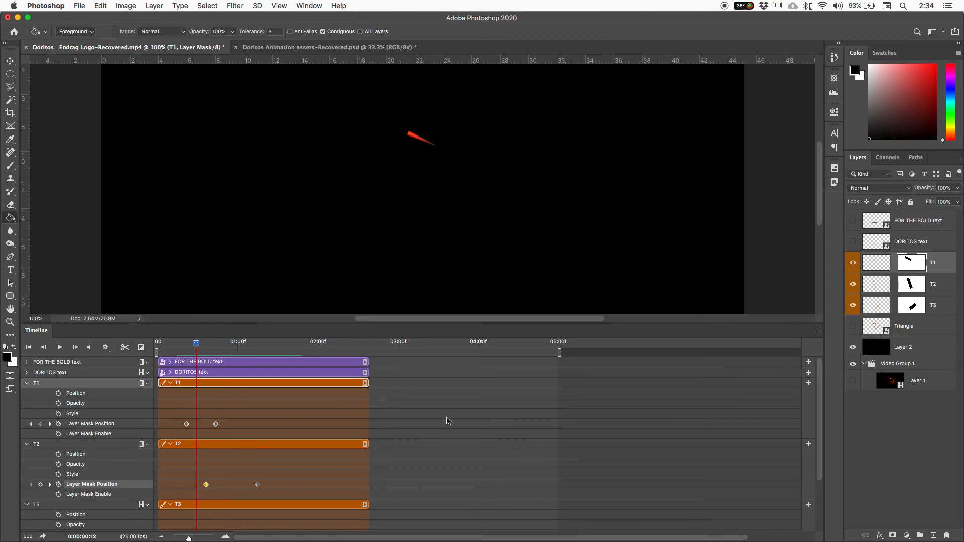
drag(206, 350, 205, 351)
key(super+equal)
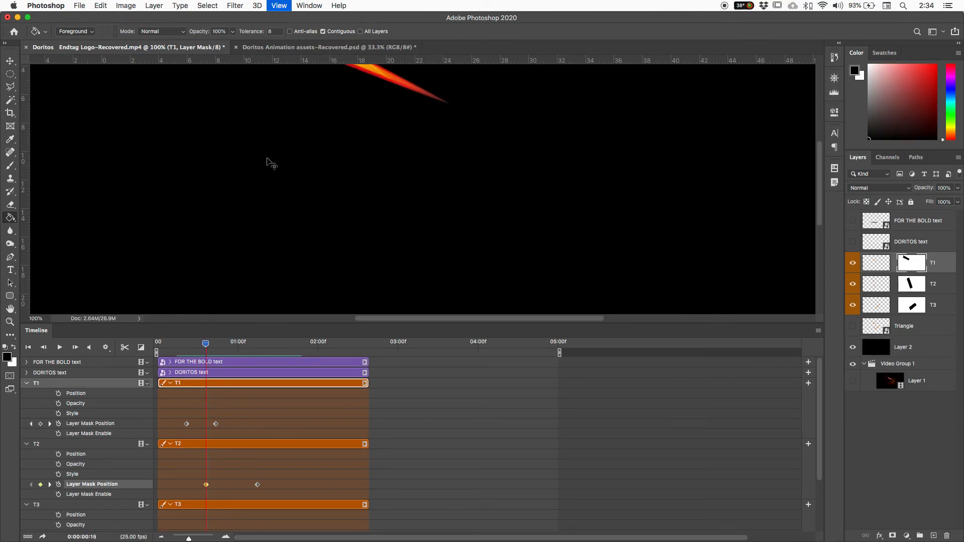
drag(351, 135, 345, 219)
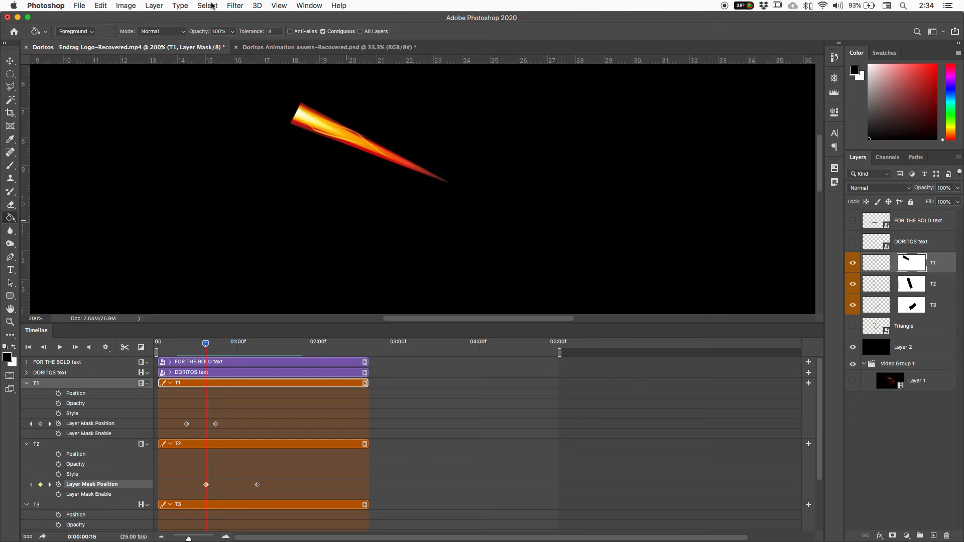
click(241, 7)
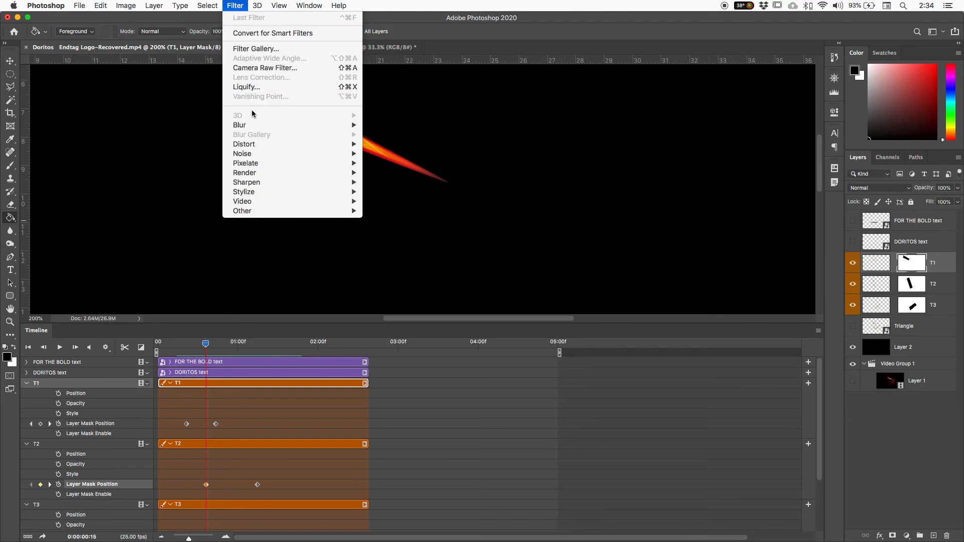
mouse_move(251, 124)
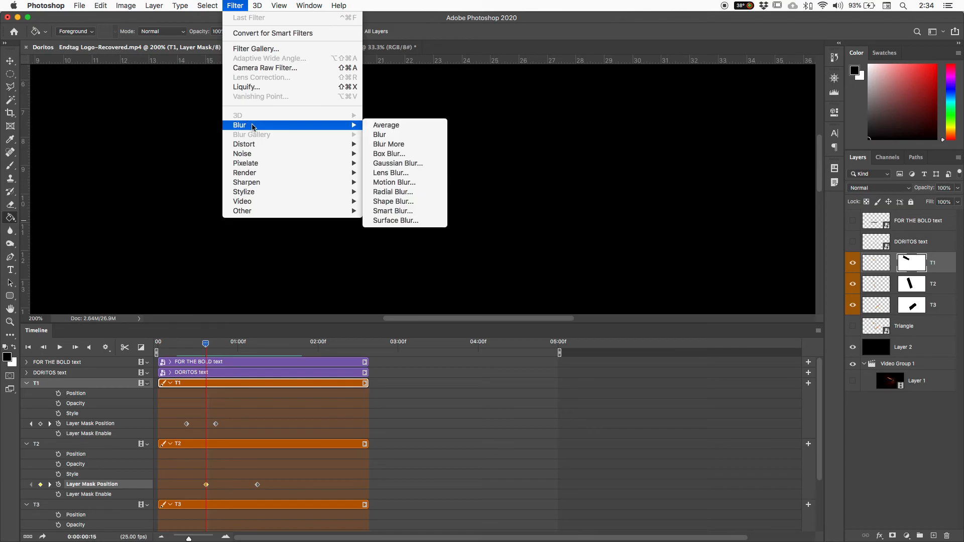
click(398, 163)
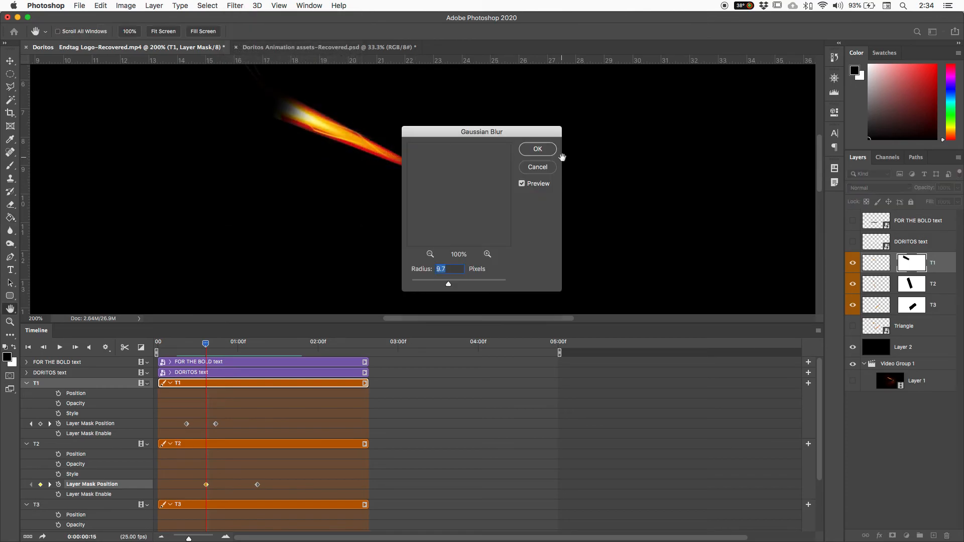
drag(521, 131, 634, 93)
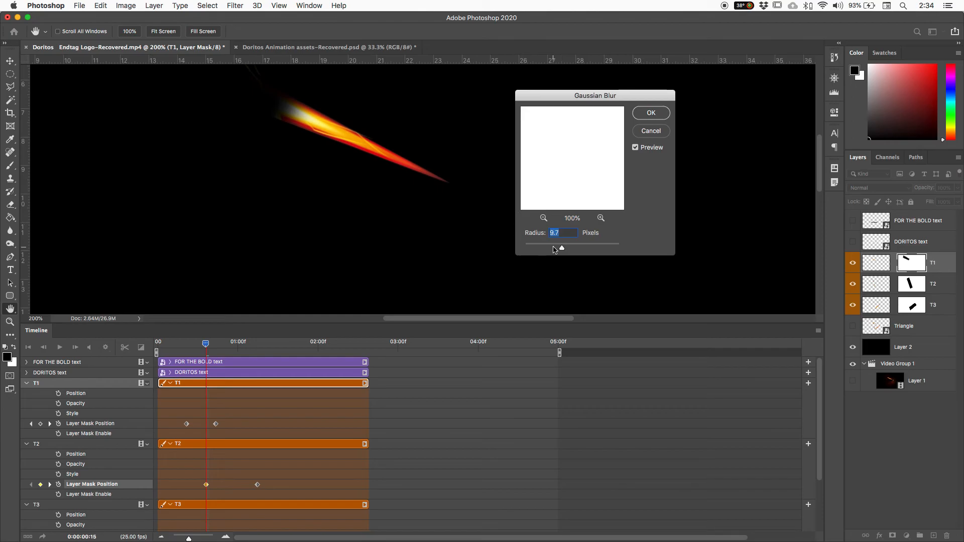
mouse_move(555, 248)
mouse_down()
mouse_move(542, 247)
mouse_move(575, 249)
mouse_move(555, 249)
mouse_up()
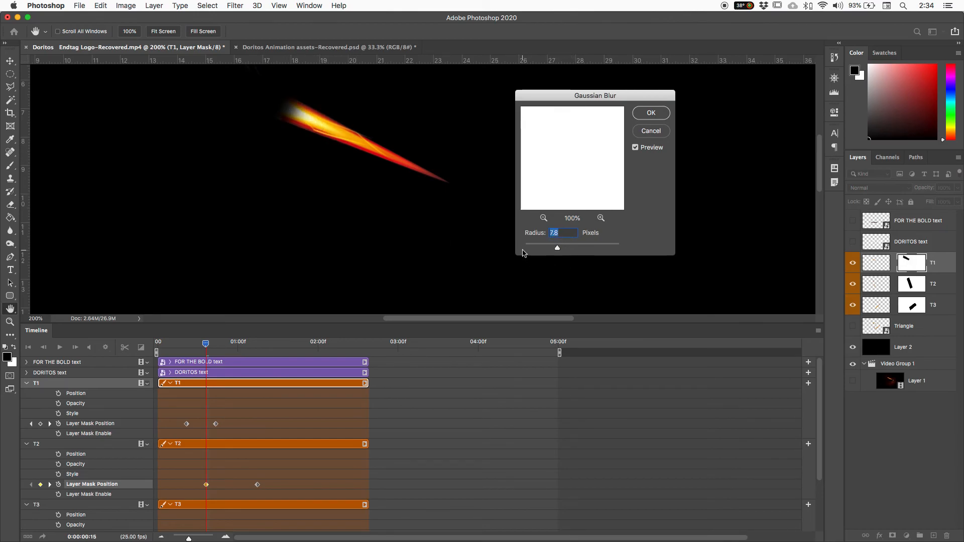
drag(551, 249, 554, 249)
click(651, 113)
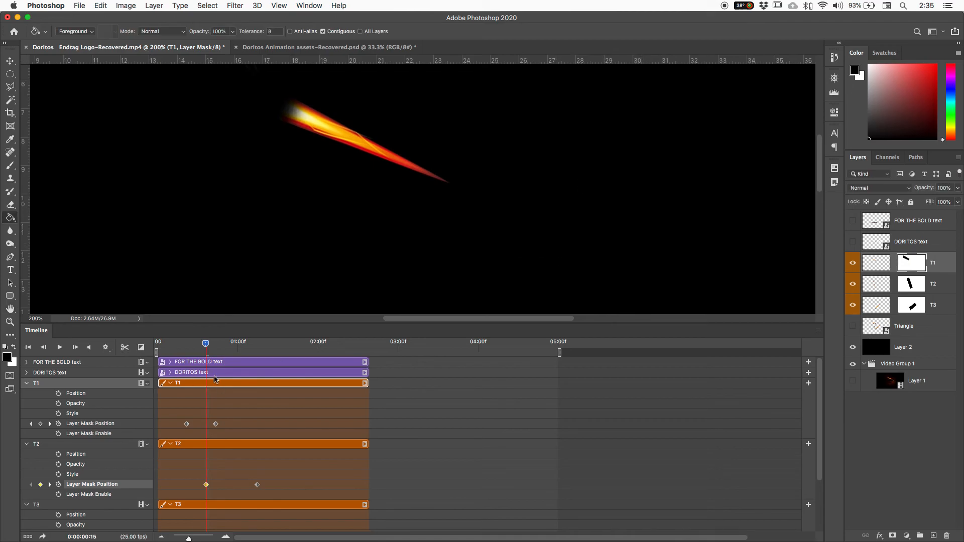
drag(205, 346, 187, 350)
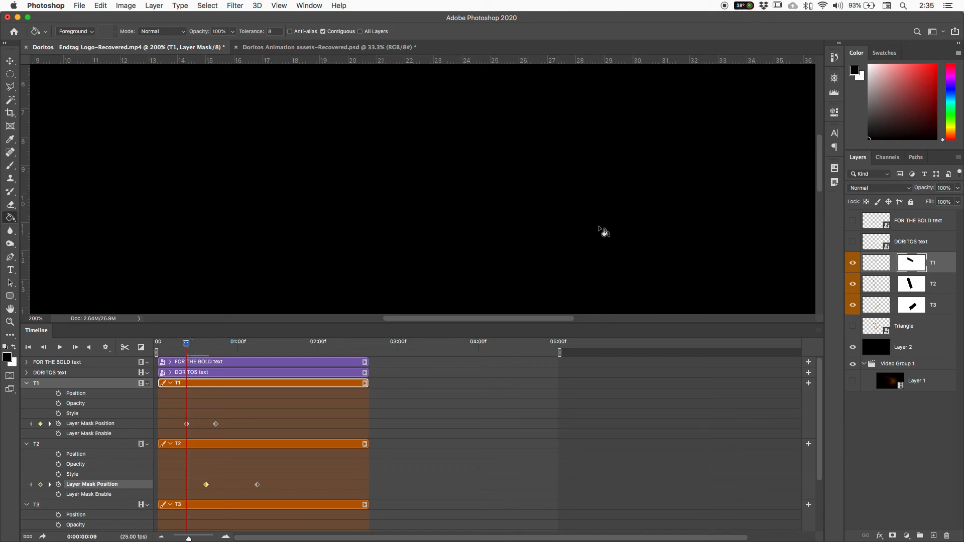
drag(186, 346, 217, 350)
Step: Reapply the last Gaussian Blur to T2's layer mask, with the stroke partly revealed at 0:00:01:02
click(913, 287)
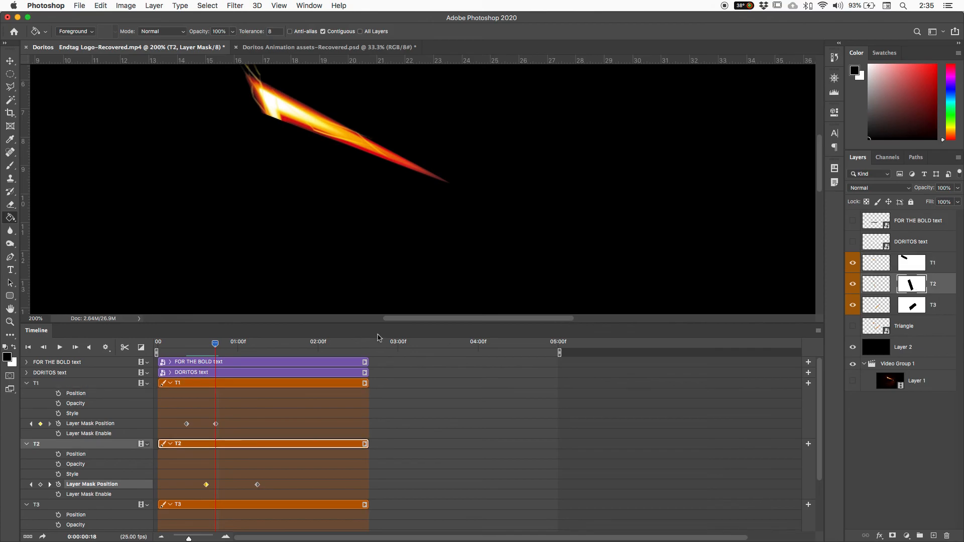
click(246, 343)
scroll(561, 265, down, 10)
scroll(547, 276, up, 4)
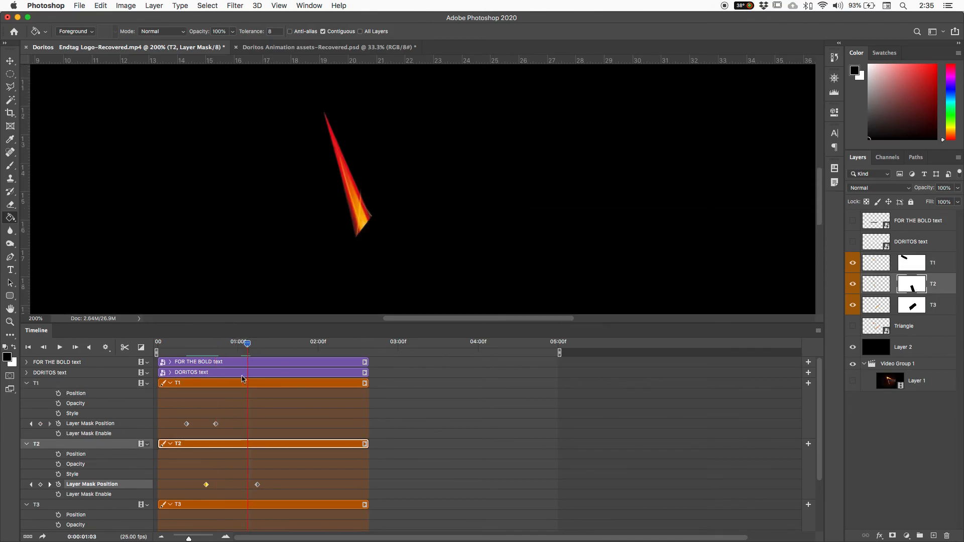
drag(247, 345, 244, 345)
click(247, 346)
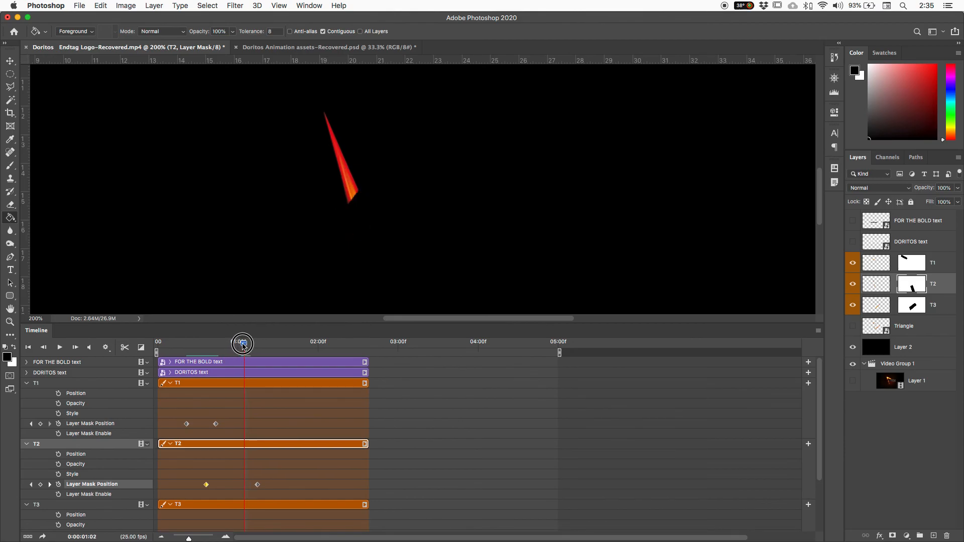
click(240, 6)
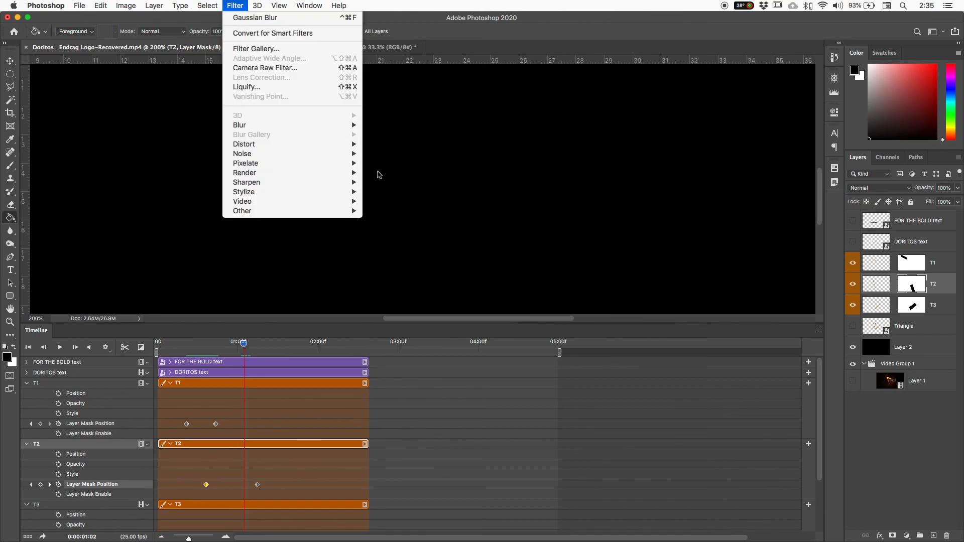
click(240, 20)
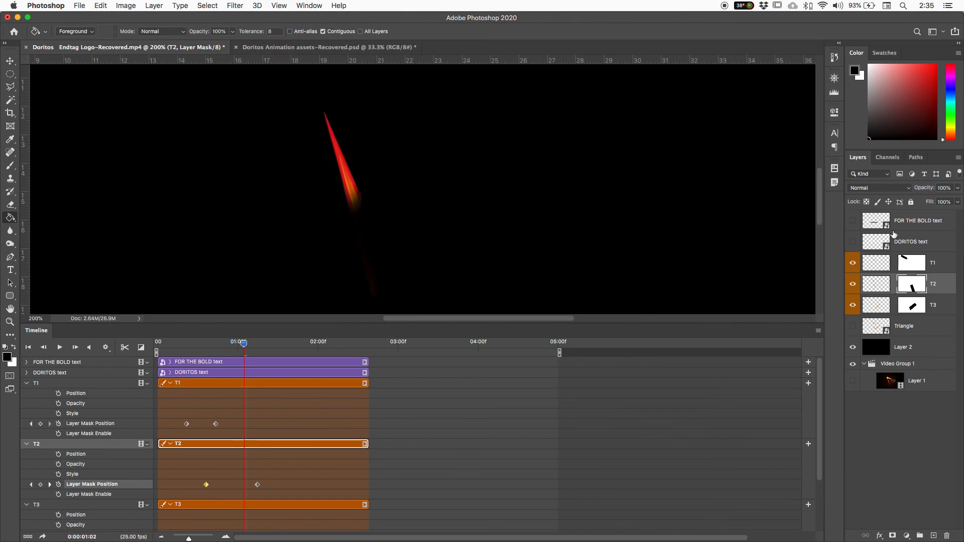
Step: Repeat the same Gaussian Blur on T3's layer mask, with the stroke partly revealed at 0:00:01:11
click(911, 305)
drag(255, 350, 273, 350)
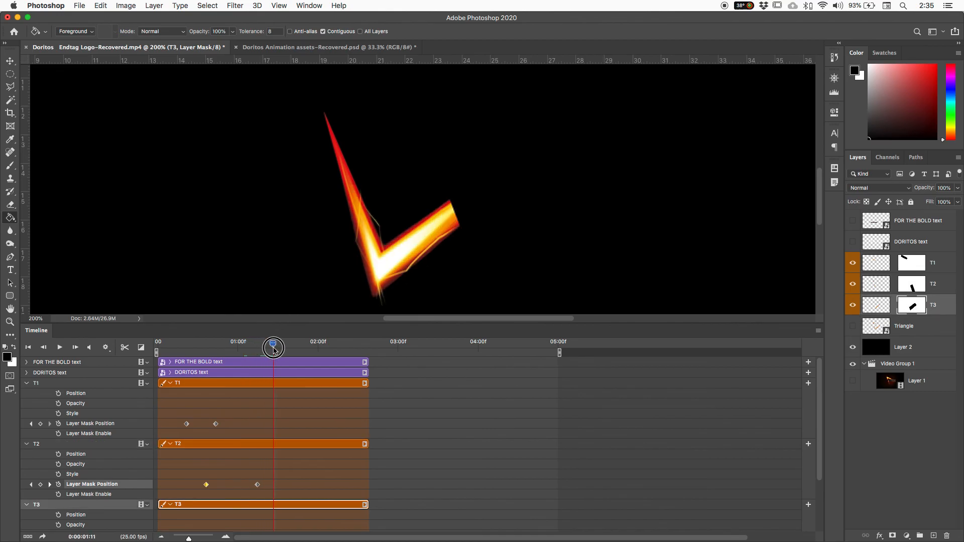
click(236, 6)
click(241, 18)
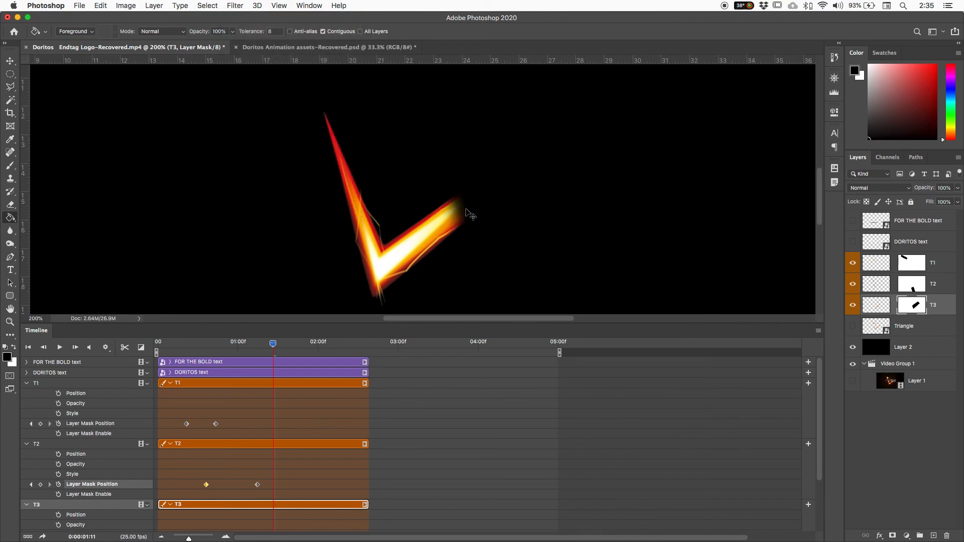
Step: Scrub the whole triangle animation to 0:00:02:04 and collapse the T1, T2 and T3 timeline properties
key(super+minus)
key(super+minus)
mouse_move(276, 345)
mouse_down()
mouse_move(203, 363)
mouse_move(329, 369)
mouse_up()
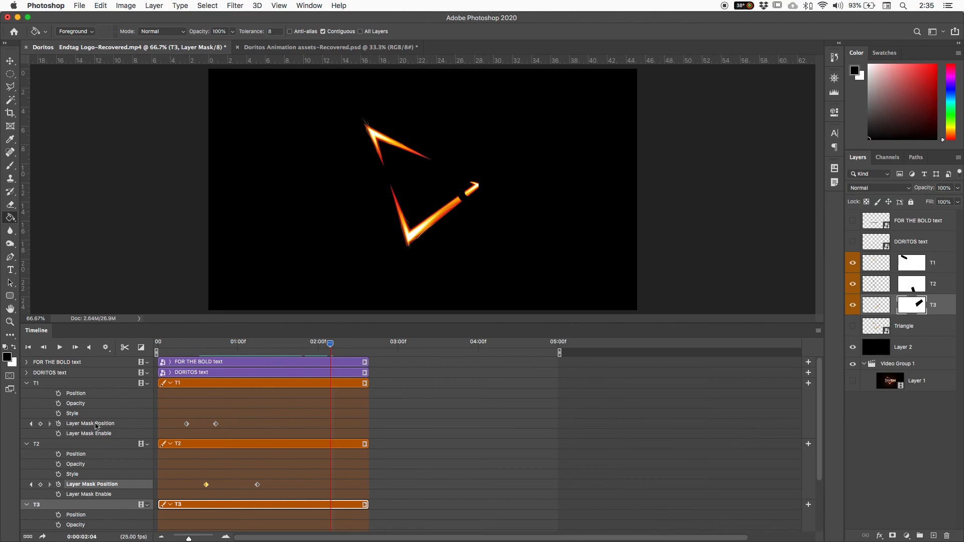
click(26, 384)
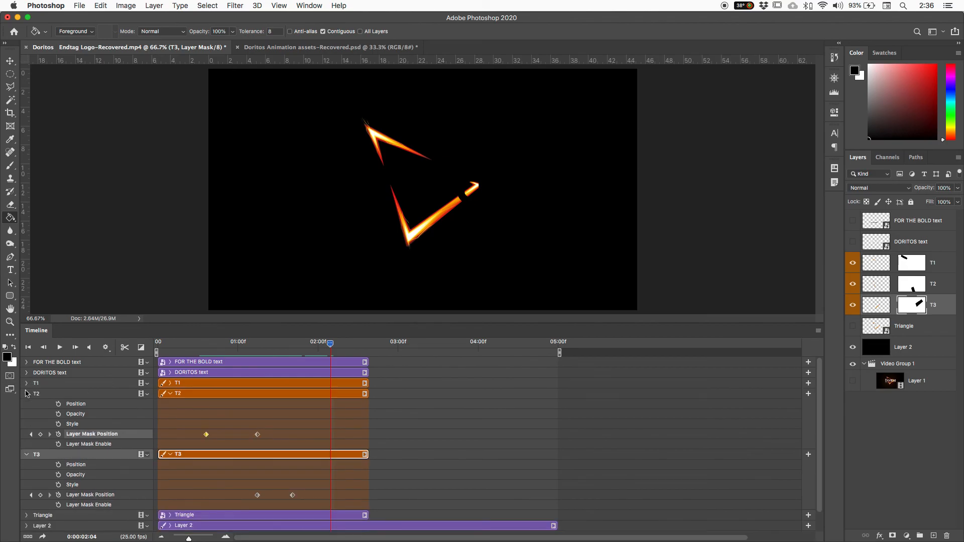
click(26, 394)
click(26, 404)
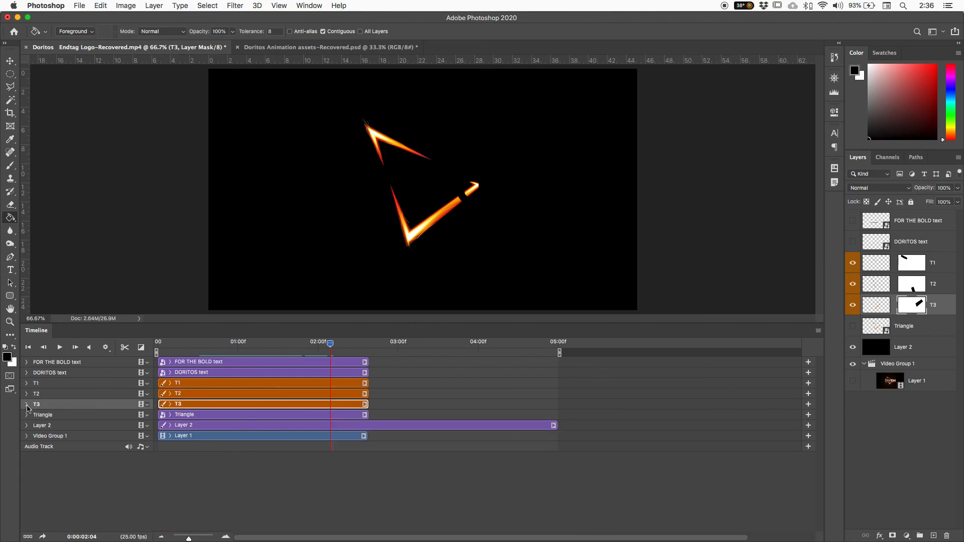